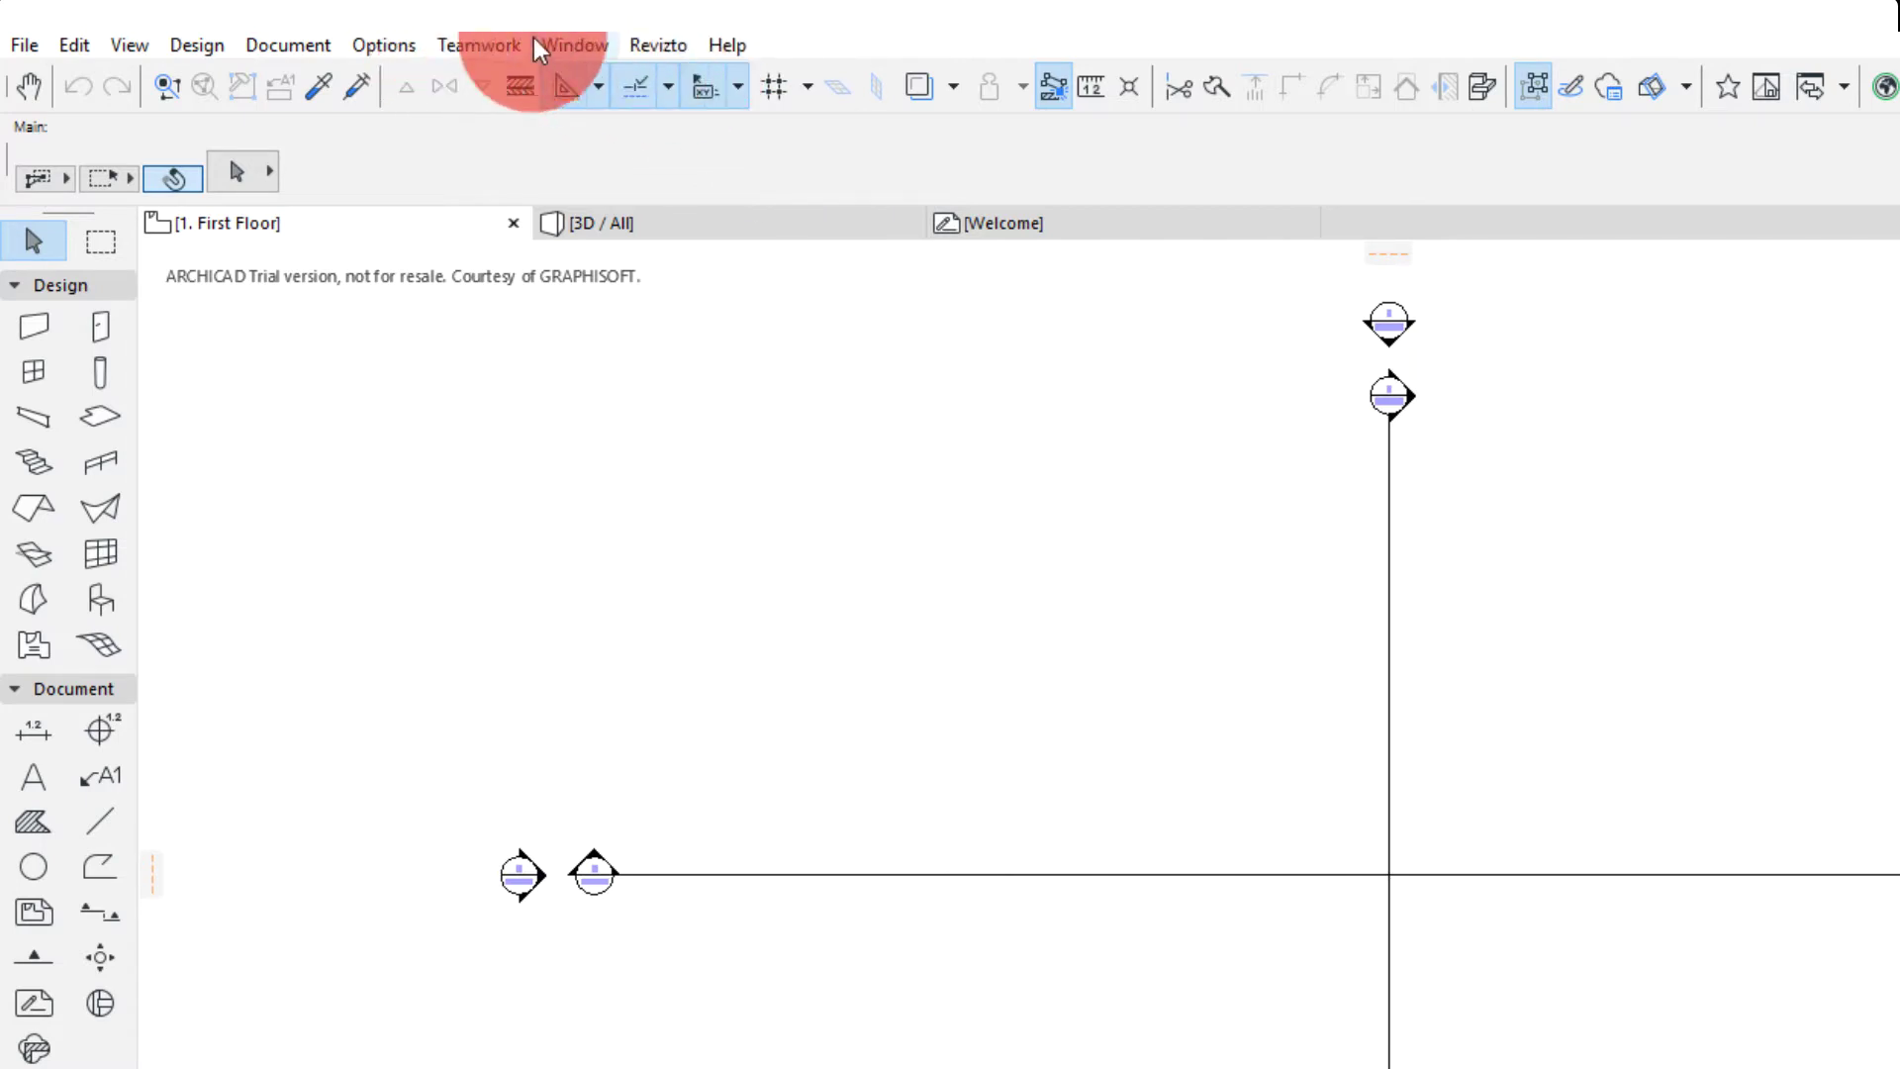
- Open the Add-On Manager from the Options menu
{"action": "left_click", "coordinate": [398, 46]}
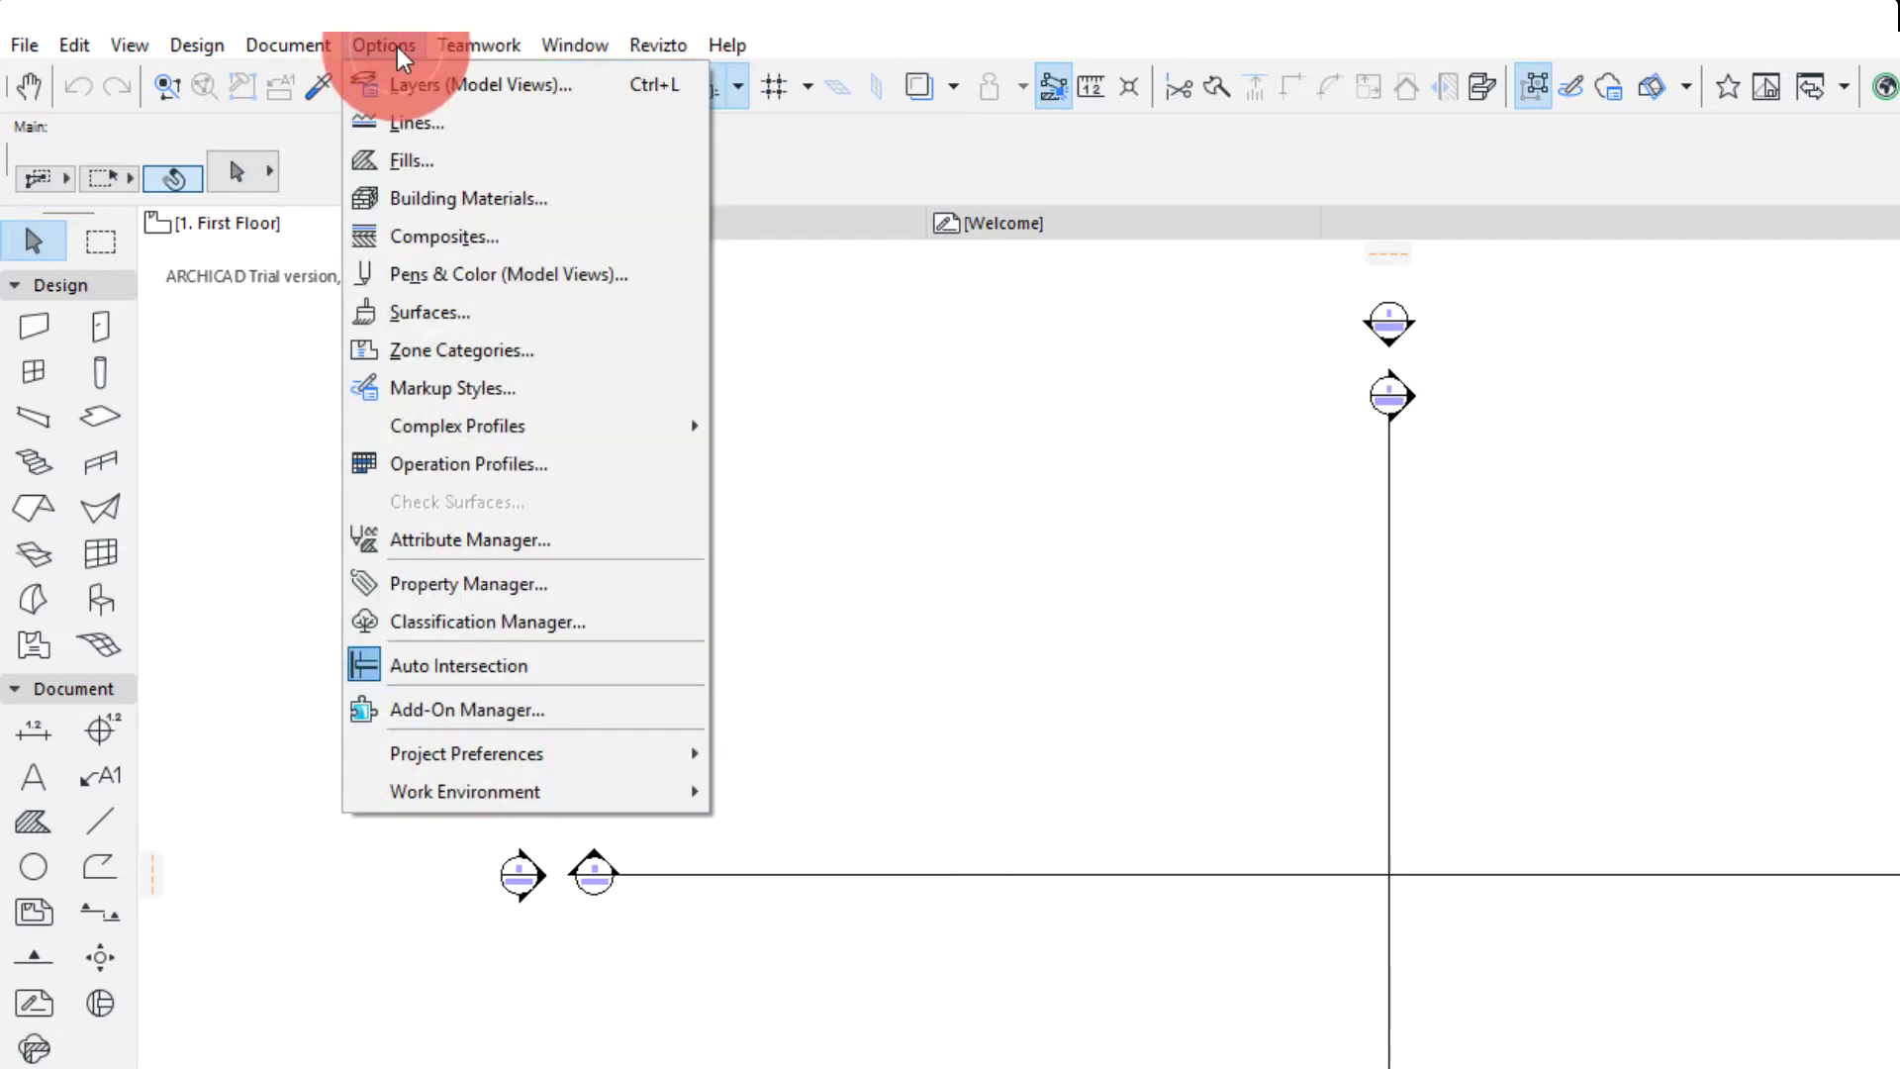
{"action": "mouse_move", "coordinate": [384, 45]}
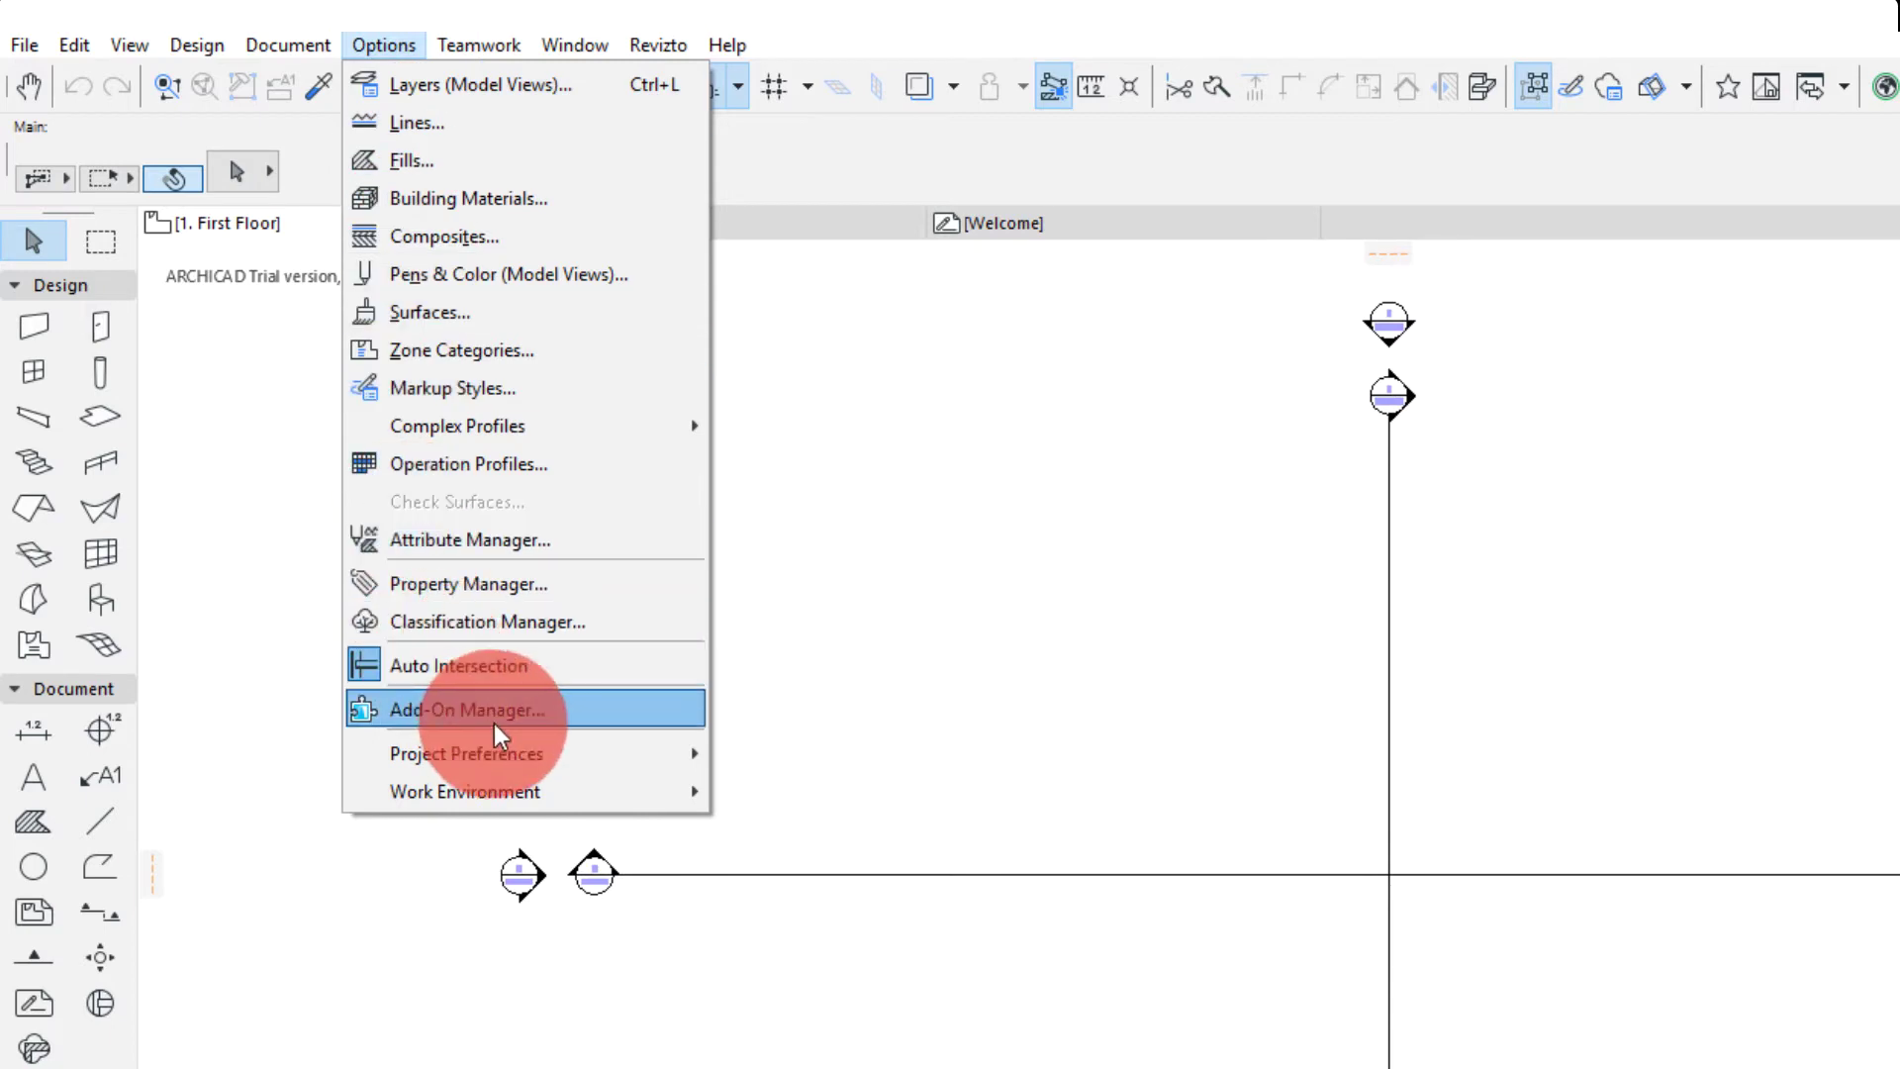
{"action": "left_click", "coordinate": [495, 714]}
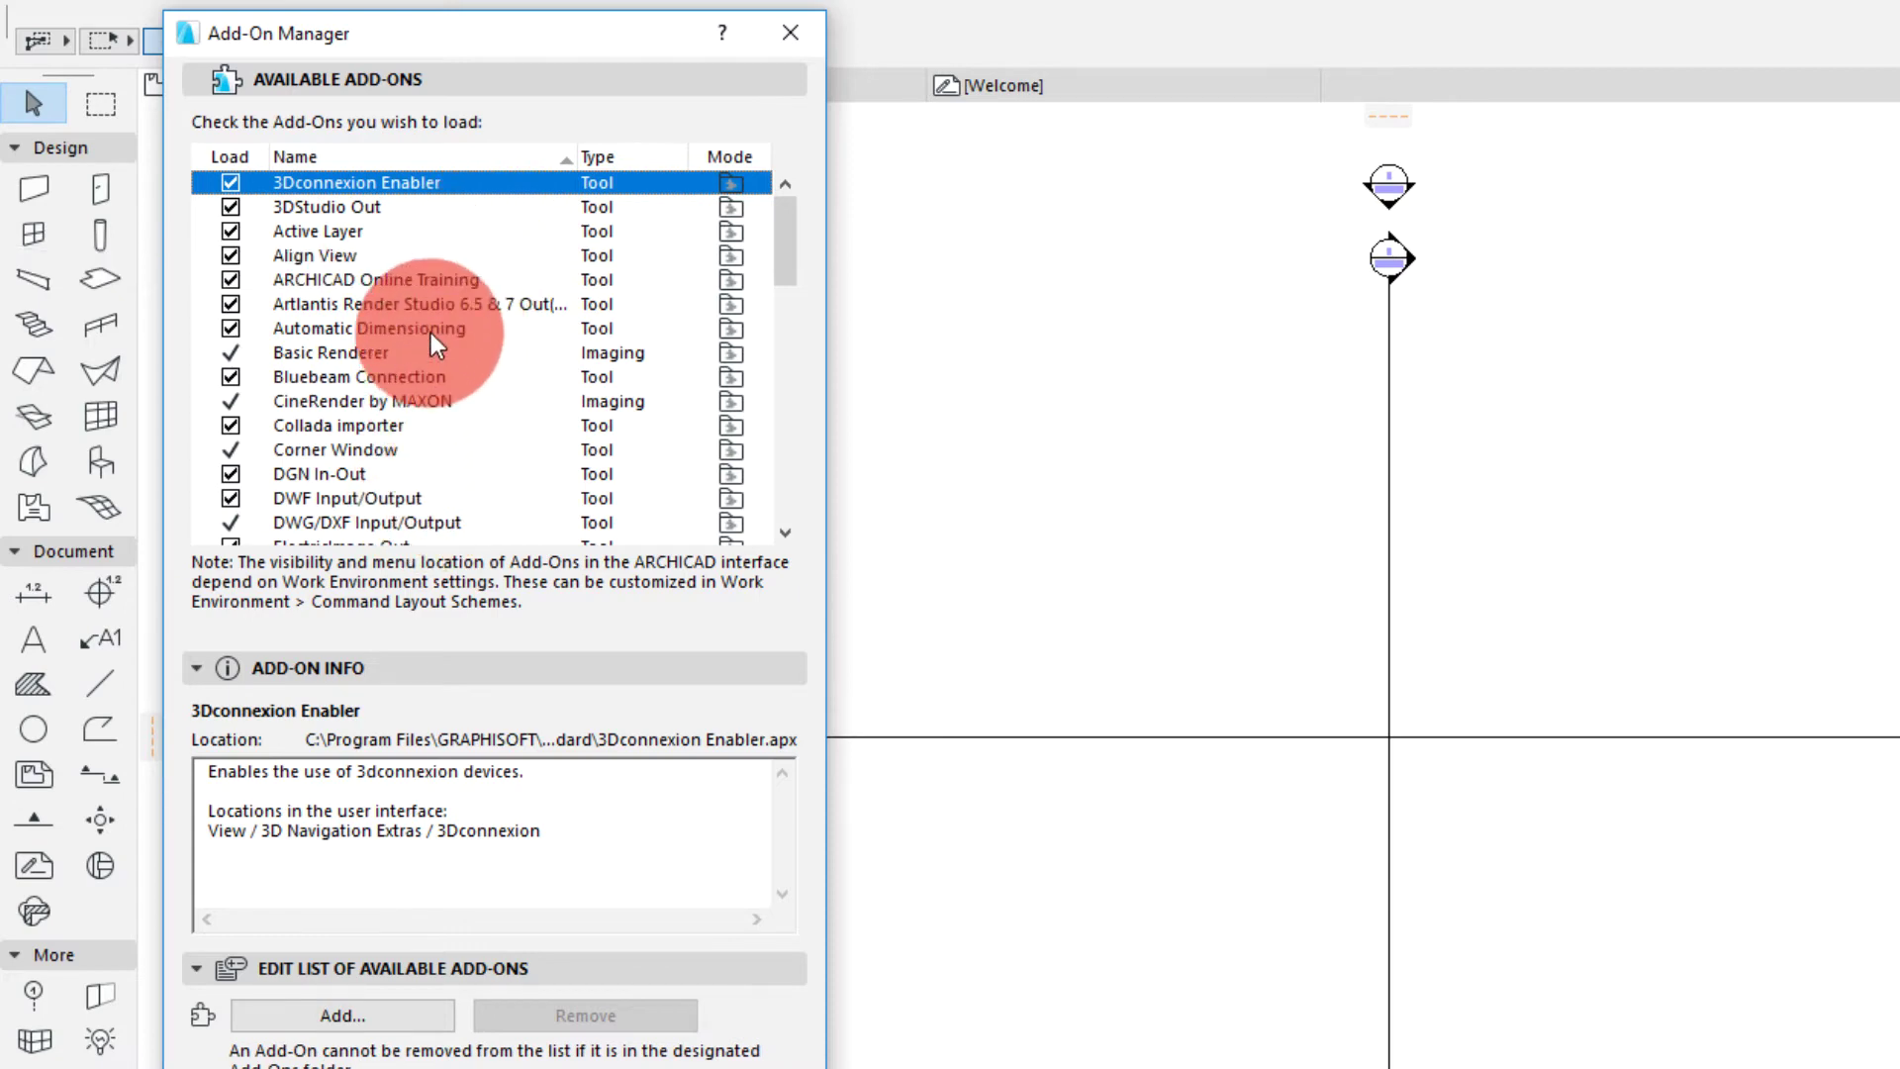
{"action": "scroll", "coordinate": [460, 325], "scroll_direction": "down", "scroll_amount": 2}
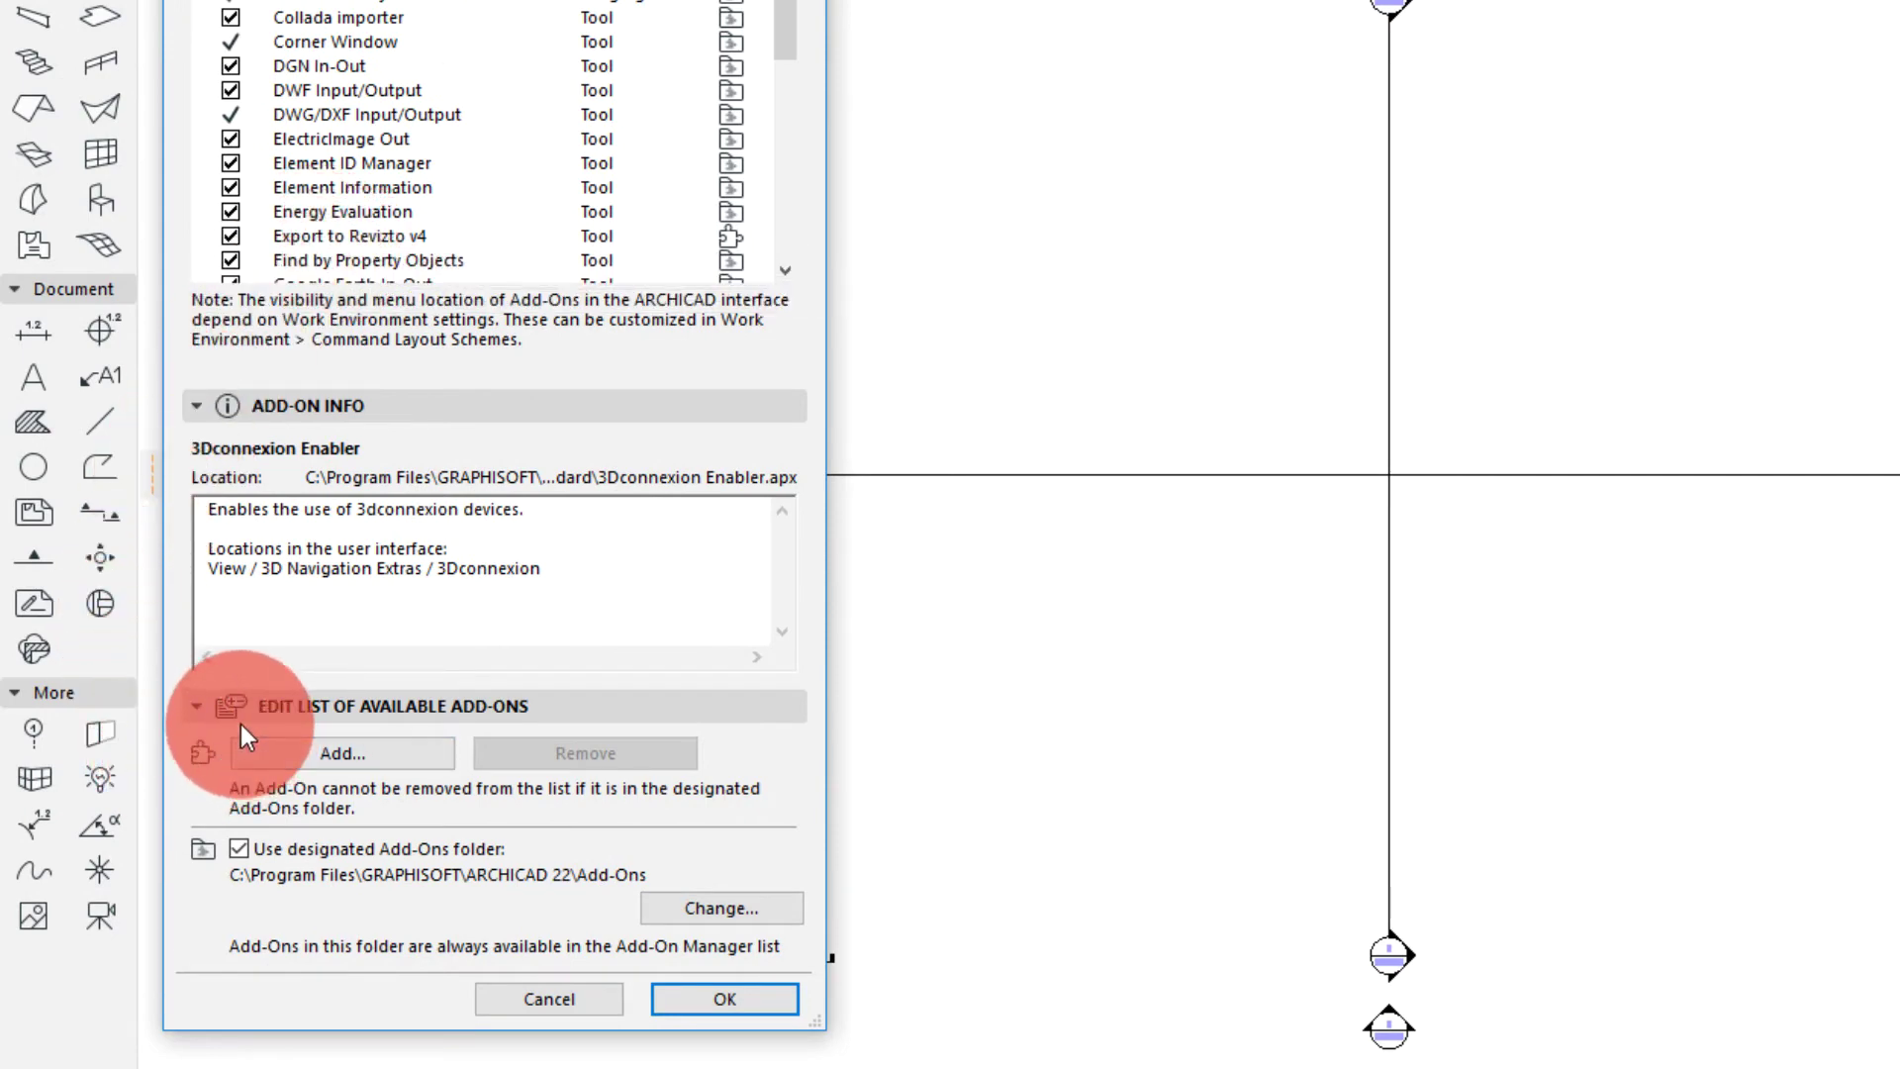
- Browse for a new add-on file in C:\Program Files\Vizerra LLC\Revizto4
{"action": "left_click", "coordinate": [353, 752]}
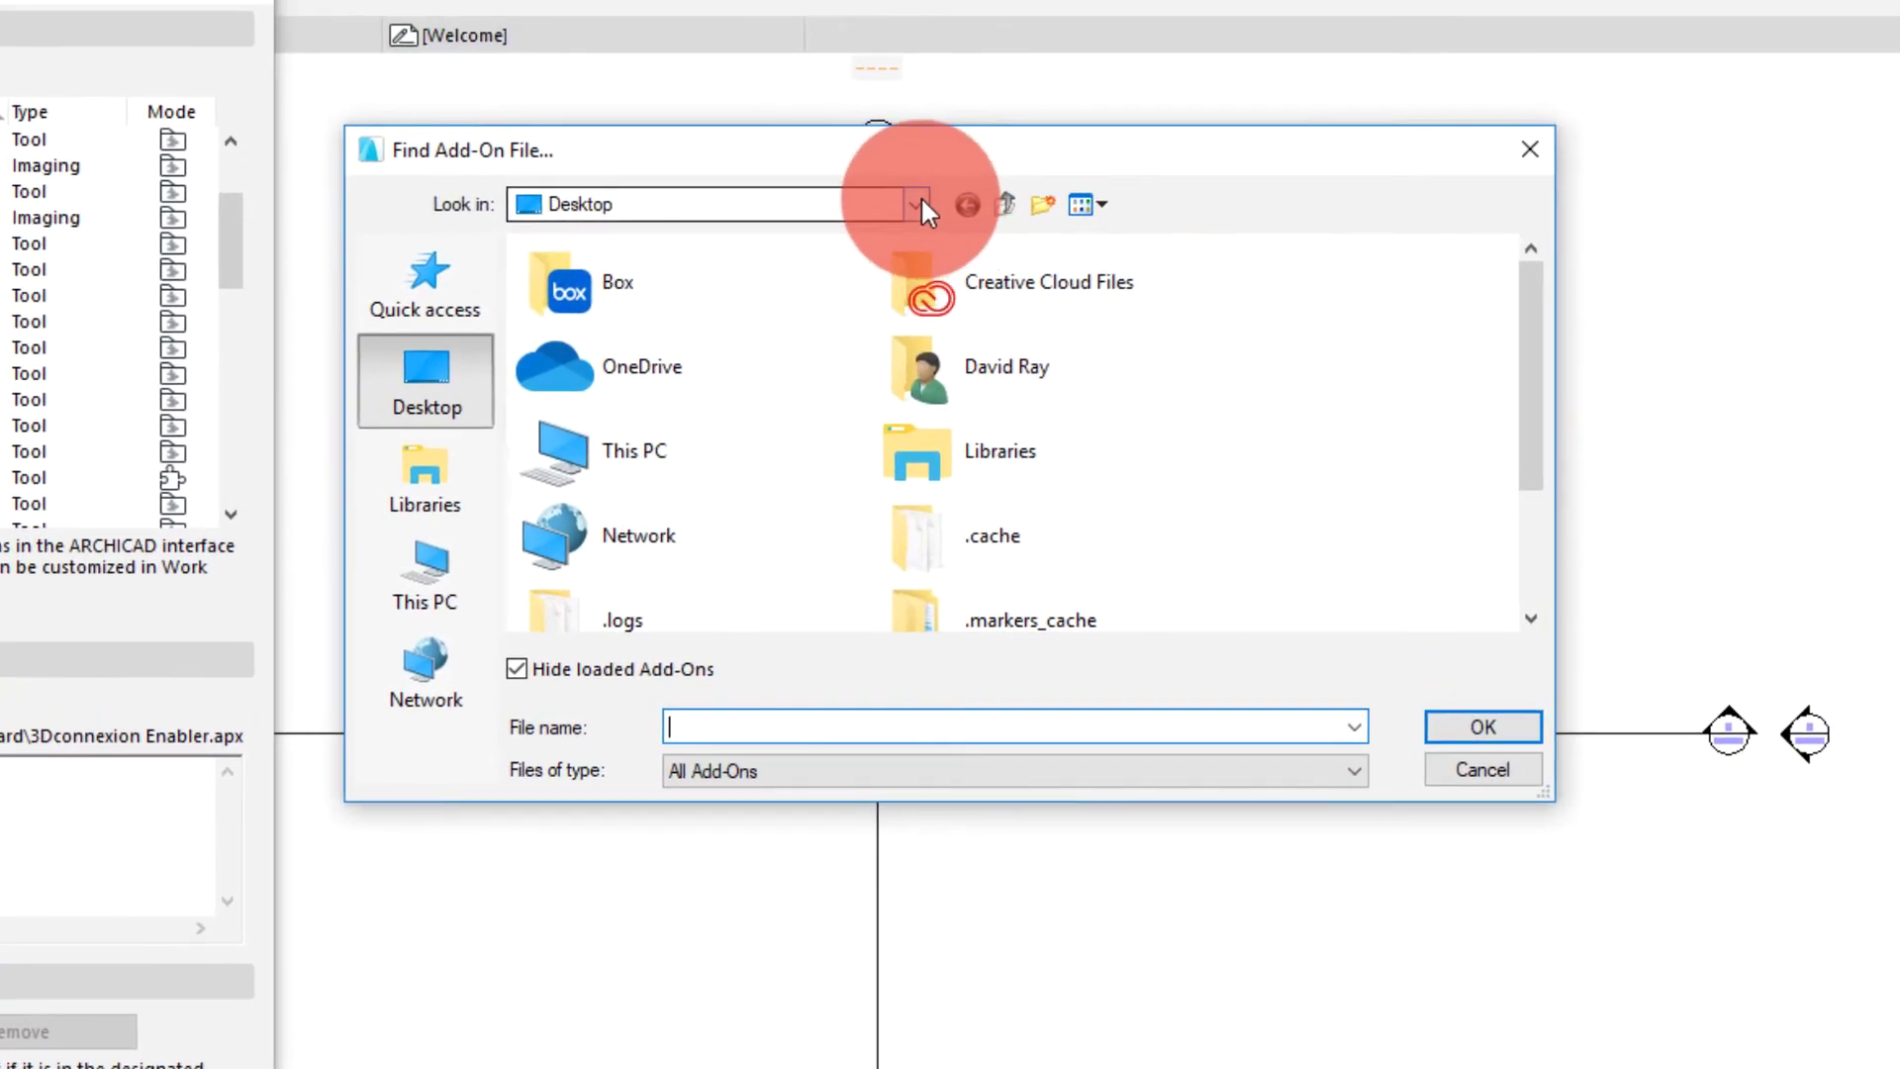
{"action": "left_click", "coordinate": [920, 203]}
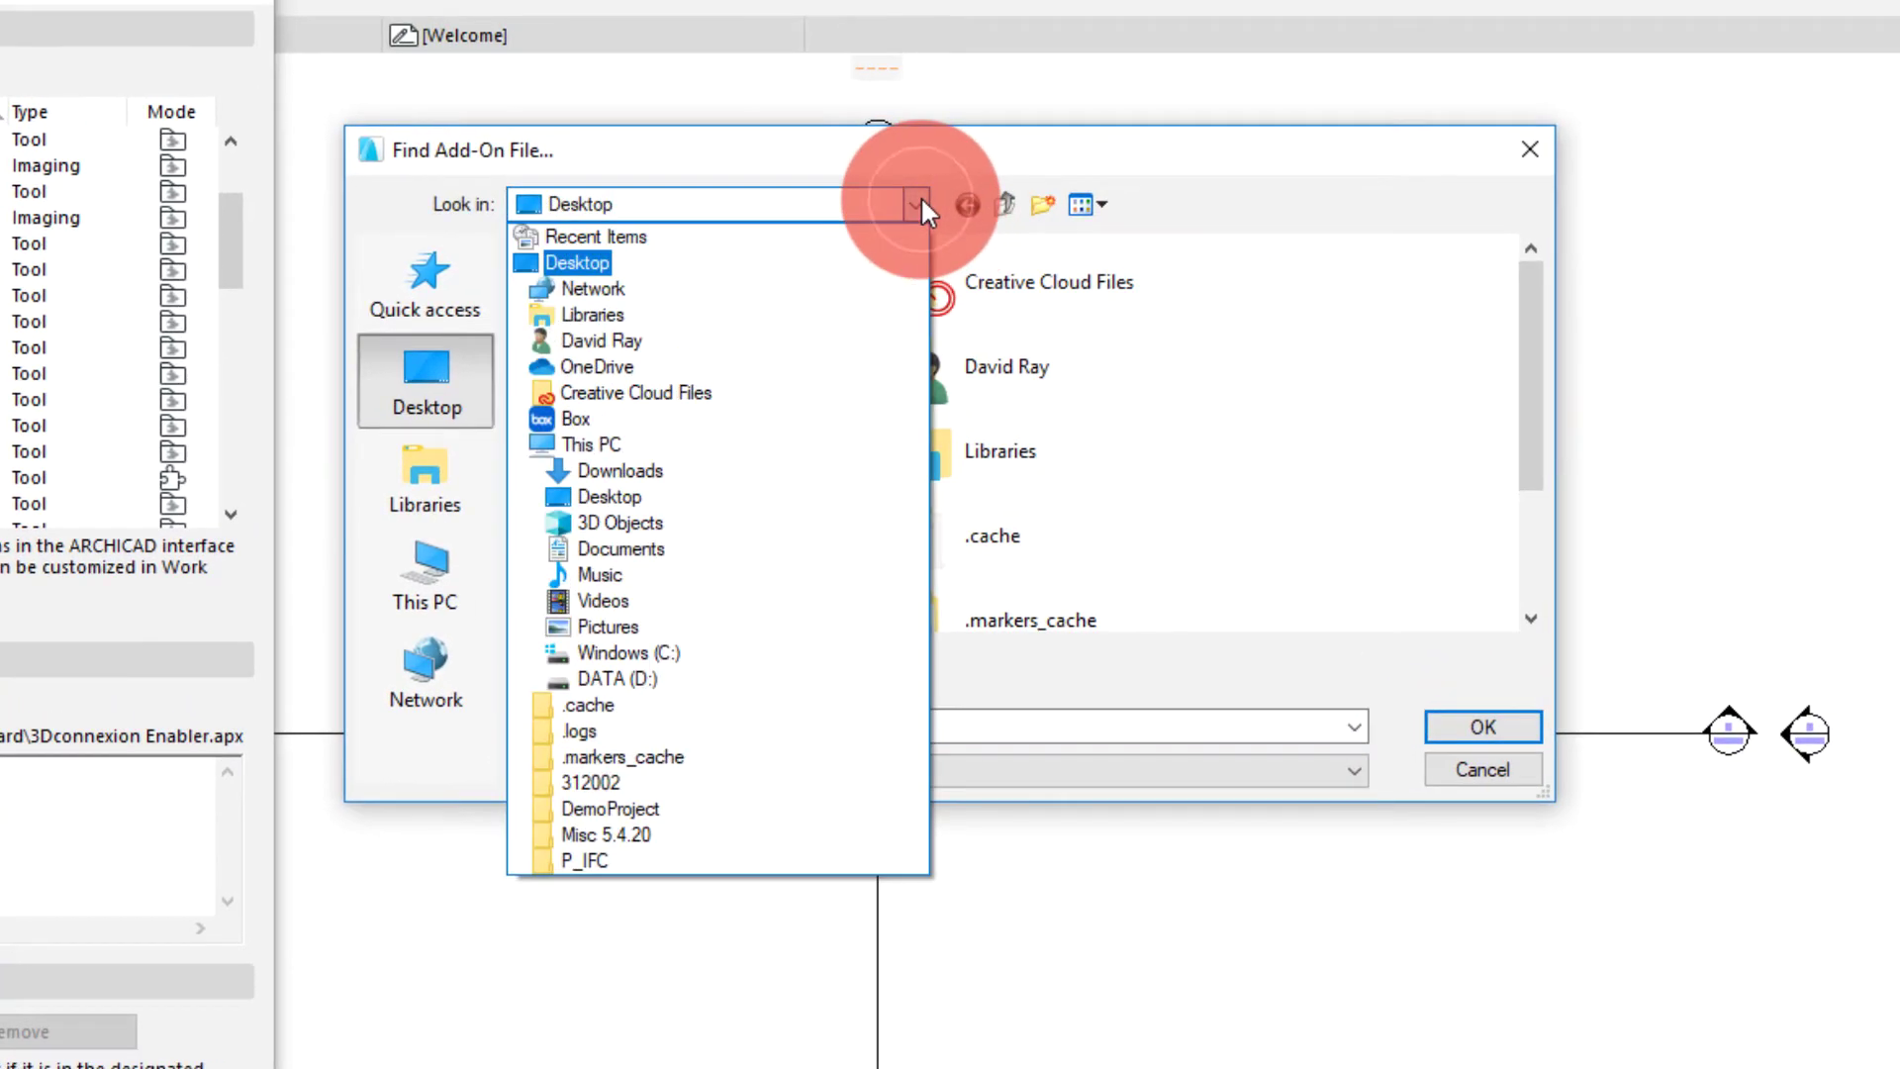
{"action": "left_click", "coordinate": [660, 652]}
{"action": "double_click", "coordinate": [780, 349]}
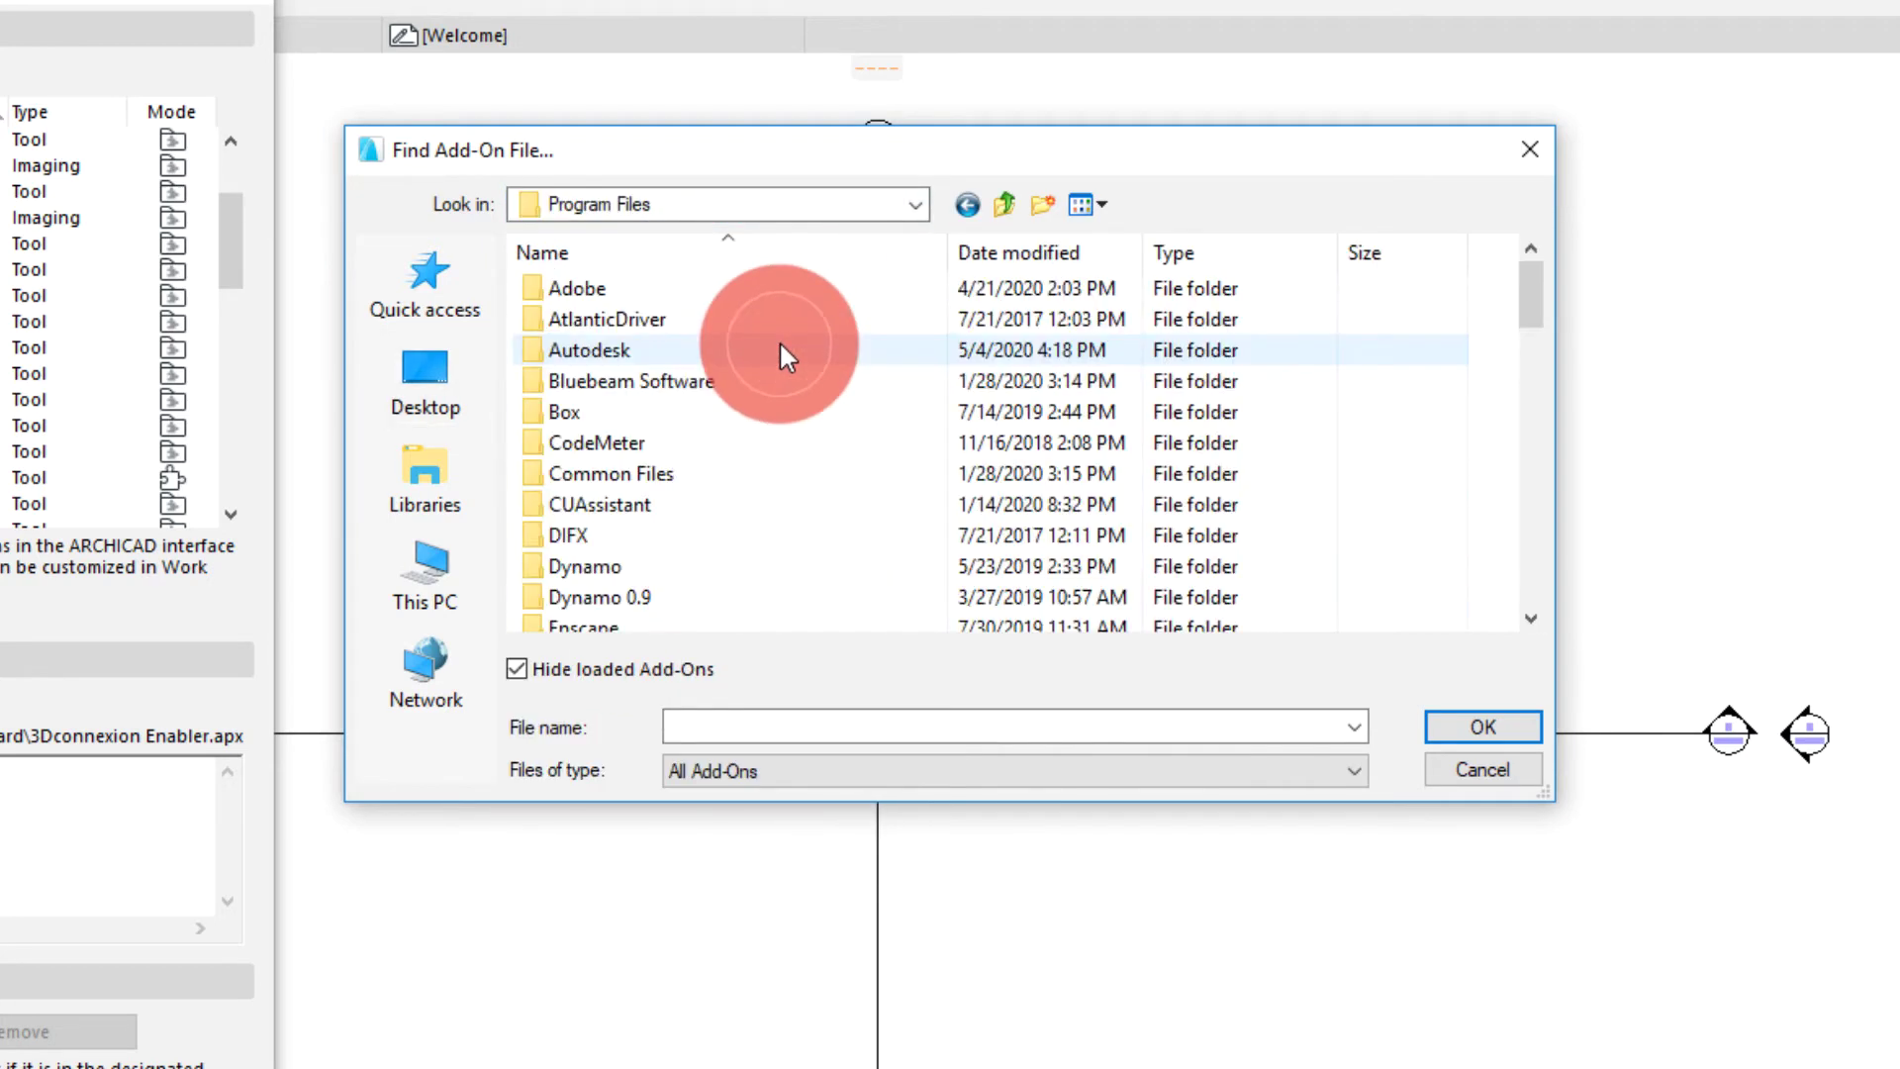
{"action": "scroll", "coordinate": [763, 452], "scroll_direction": "down", "scroll_amount": 5}
{"action": "scroll", "coordinate": [775, 444], "scroll_direction": "down", "scroll_amount": 5}
{"action": "scroll", "coordinate": [776, 442], "scroll_direction": "down", "scroll_amount": 5}
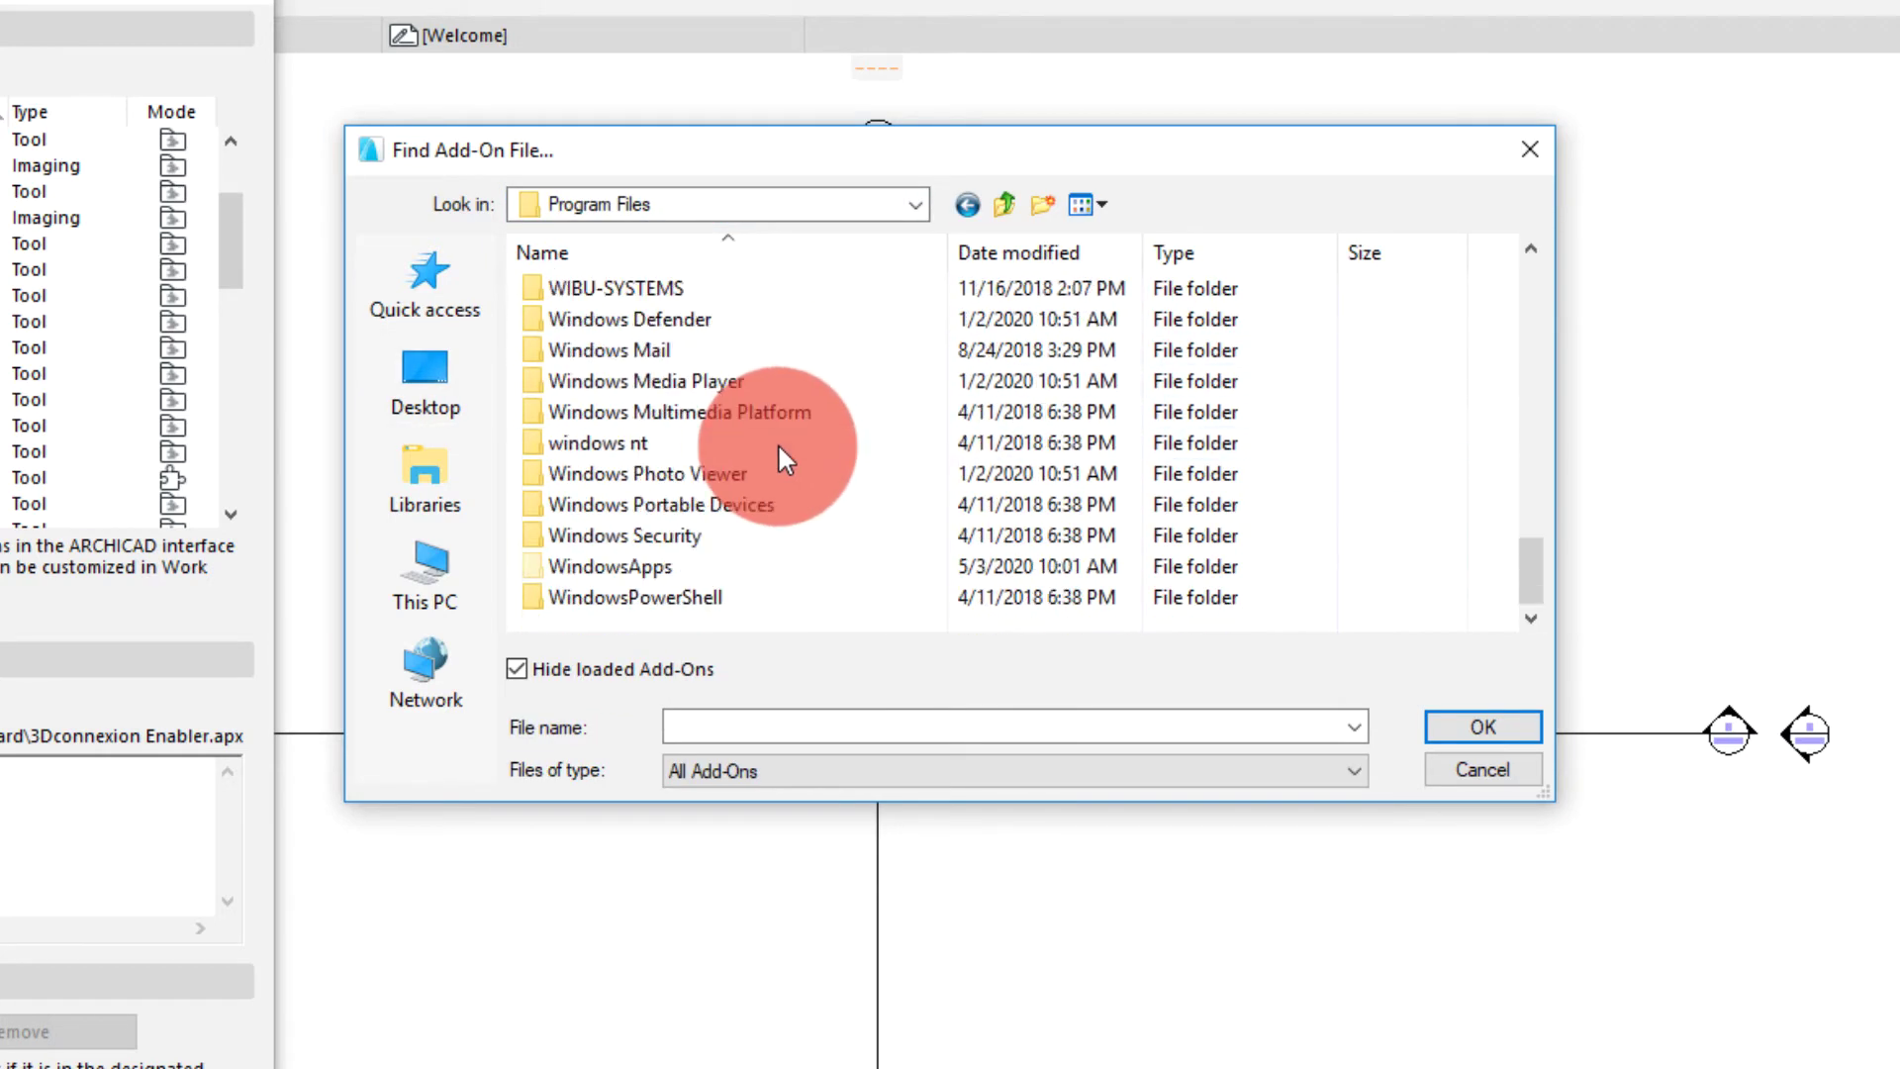
{"action": "scroll", "coordinate": [661, 386], "scroll_direction": "up", "scroll_amount": 2}
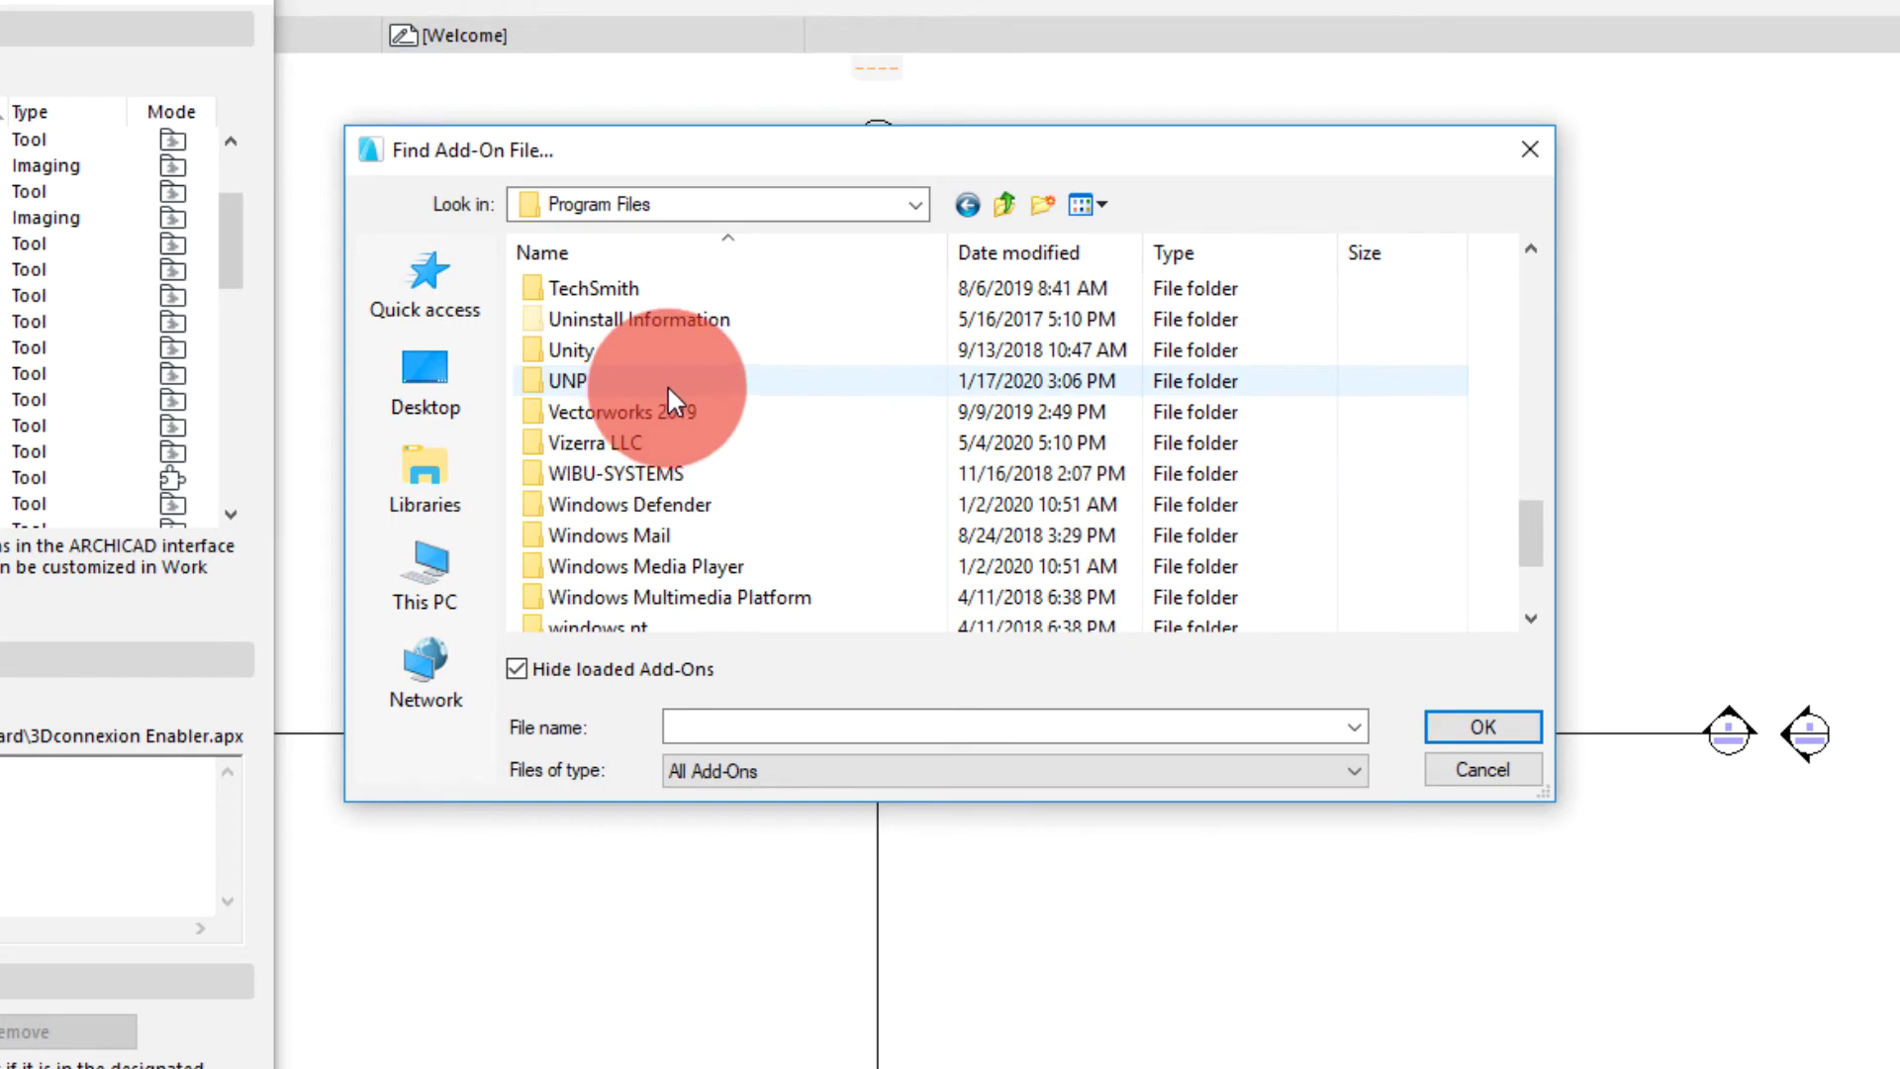
{"action": "left_click", "coordinate": [616, 443]}
{"action": "double_click", "coordinate": [616, 442]}
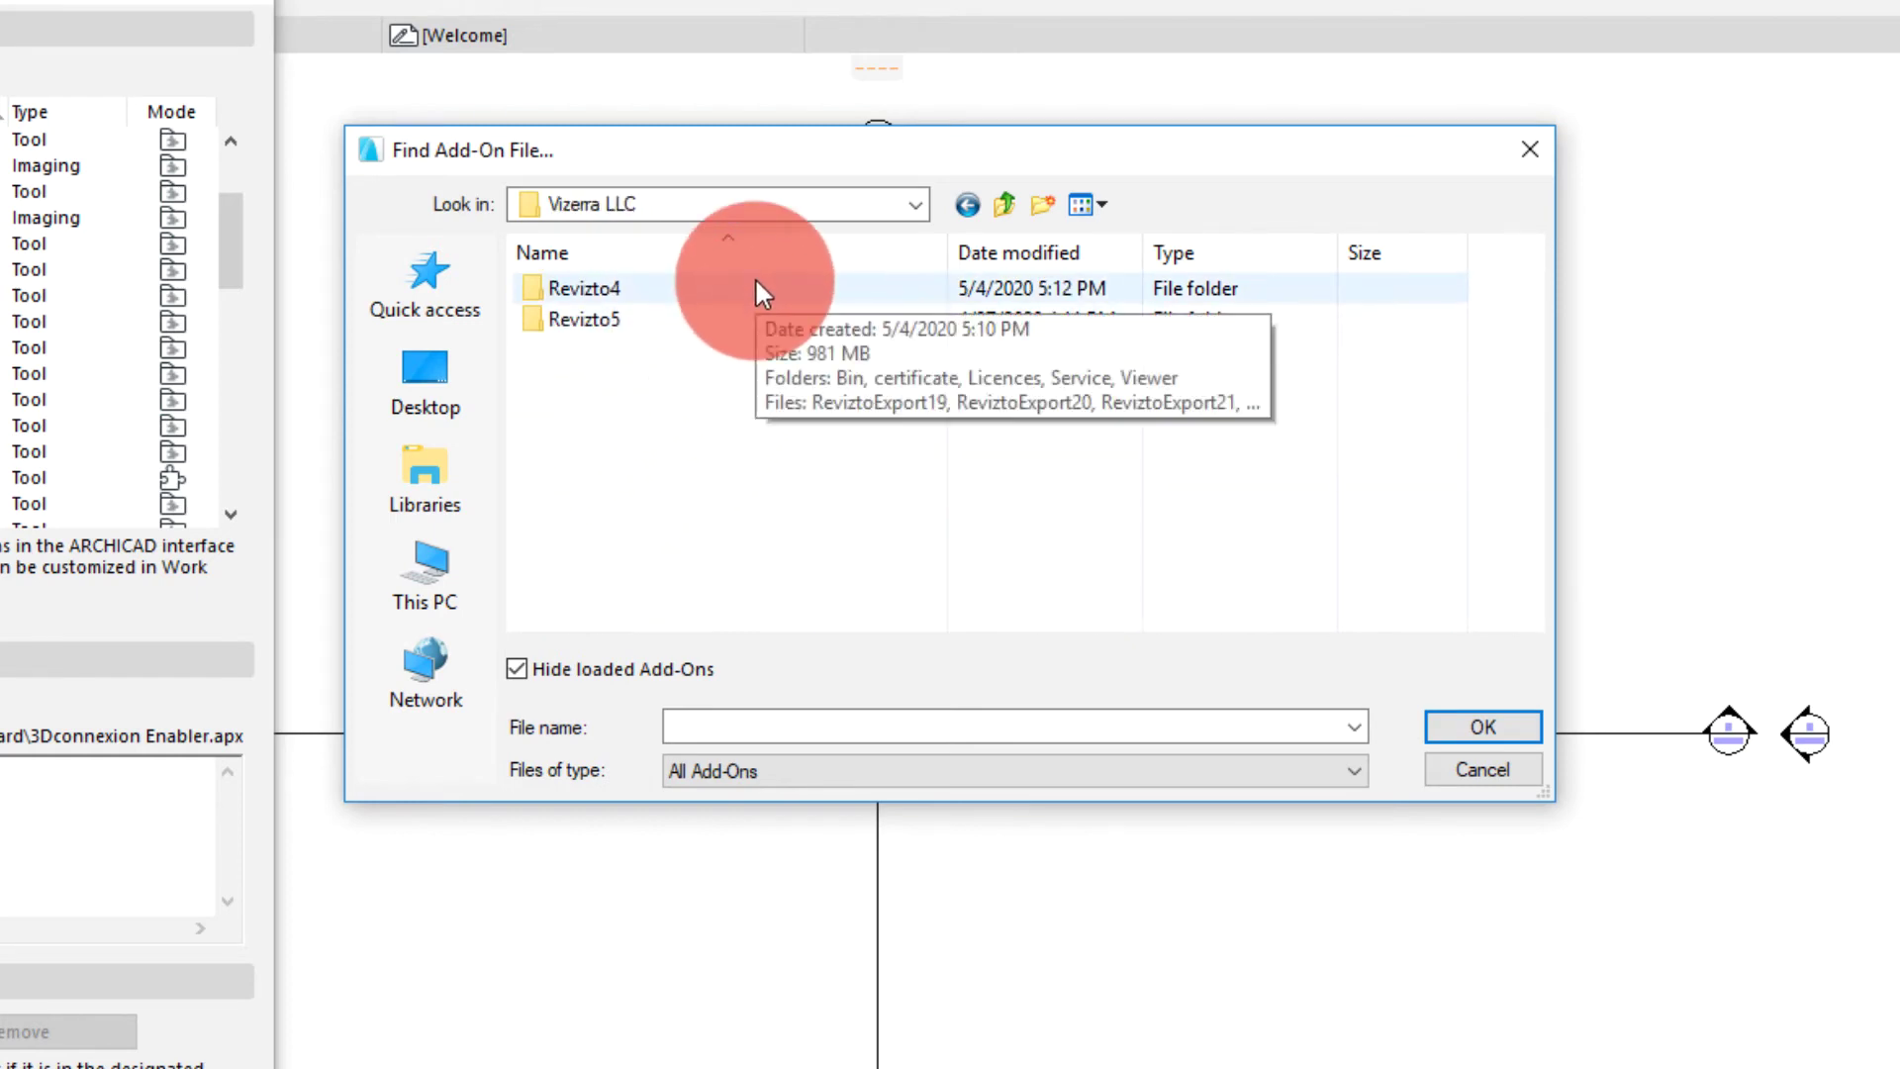
{"action": "double_click", "coordinate": [666, 291]}
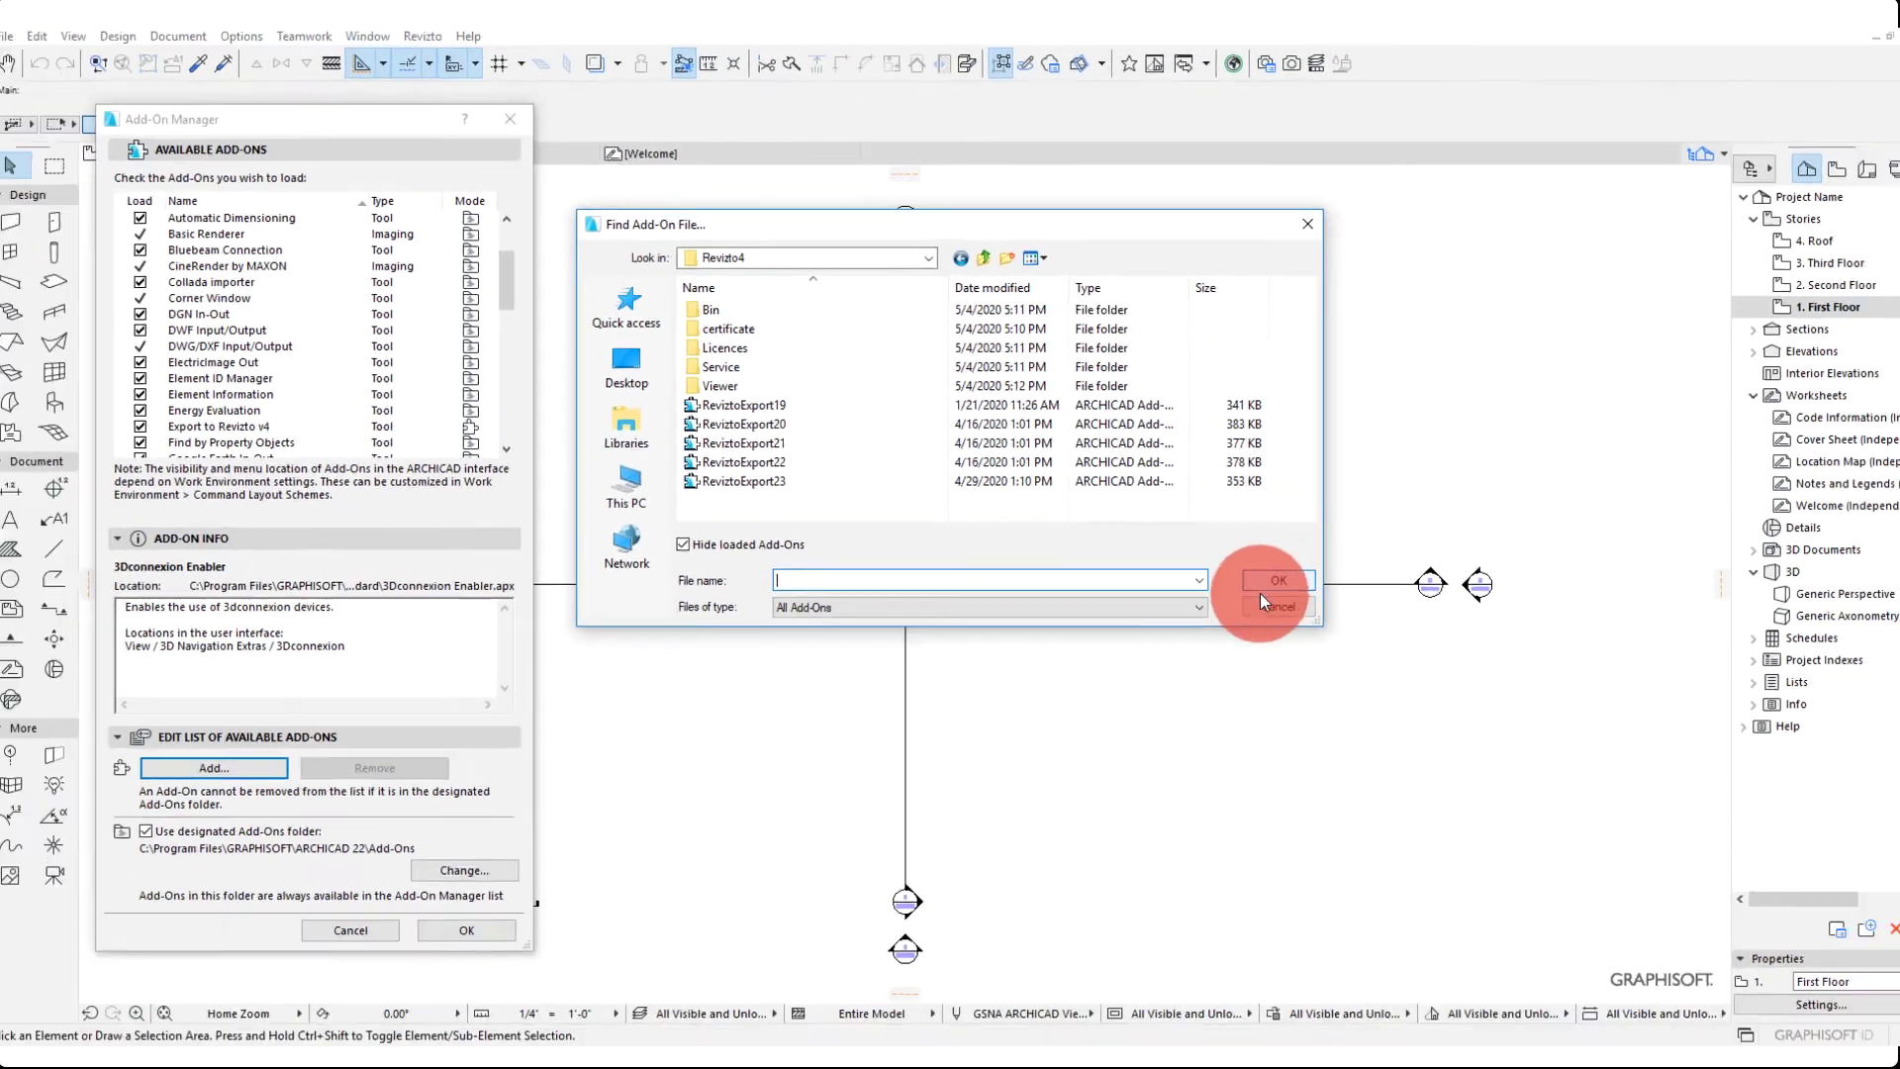
- Dismiss the file browser, accept the Add-On Manager, and show the Revizto menu
{"action": "key", "text": "Escape"}
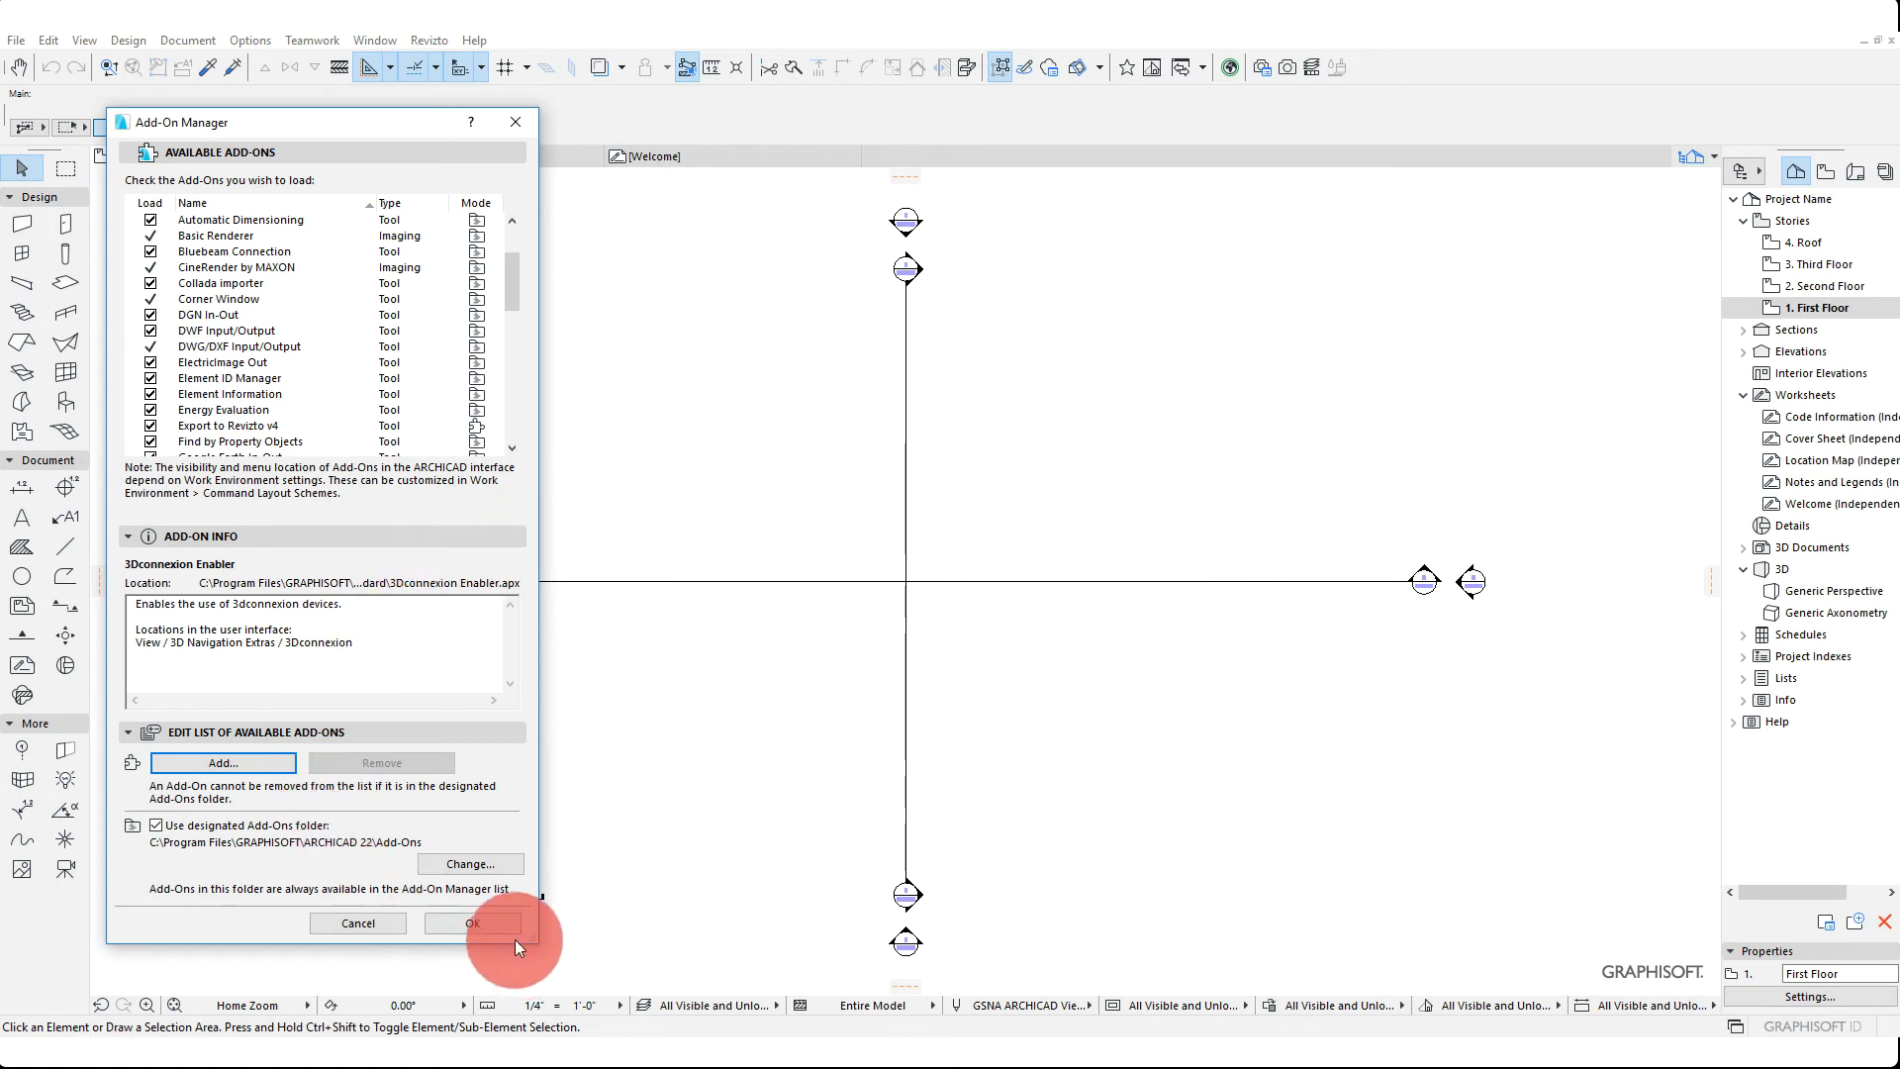
{"action": "left_click", "coordinate": [497, 926]}
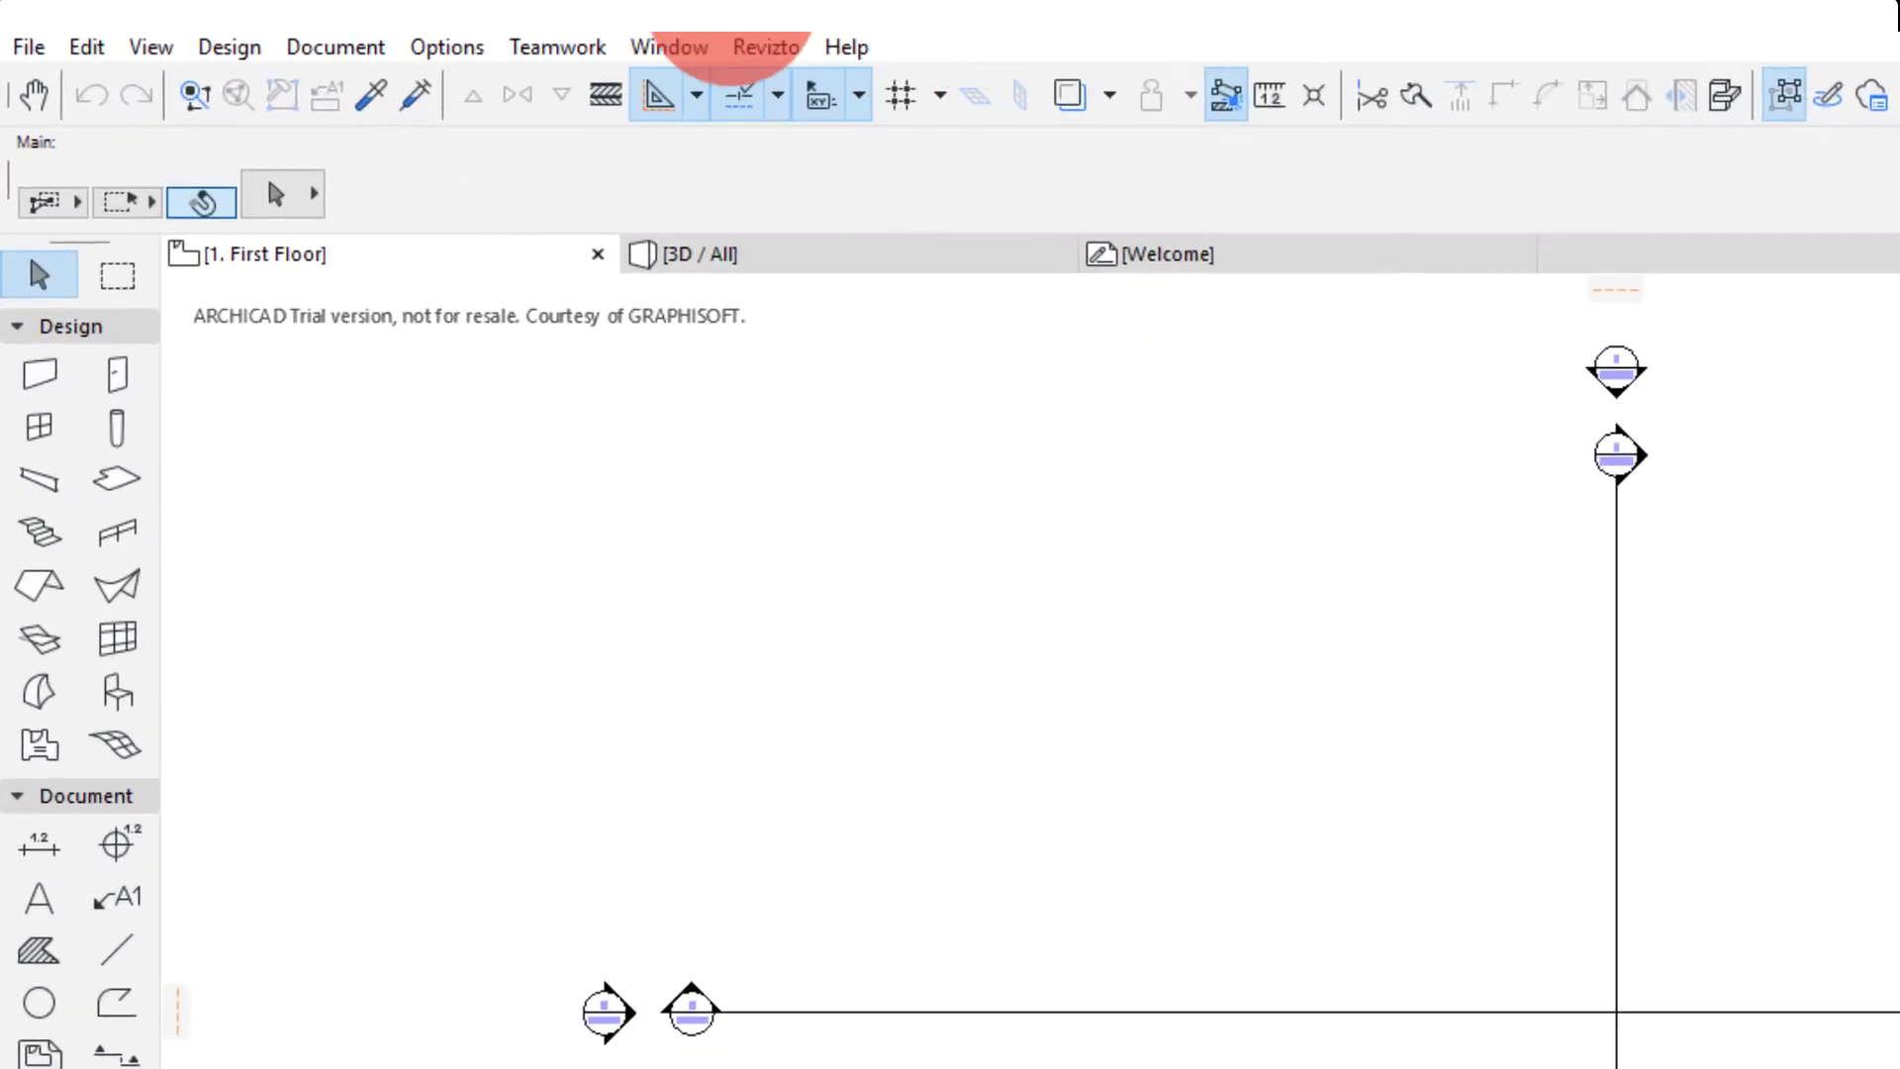
{"action": "left_click", "coordinate": [764, 47]}
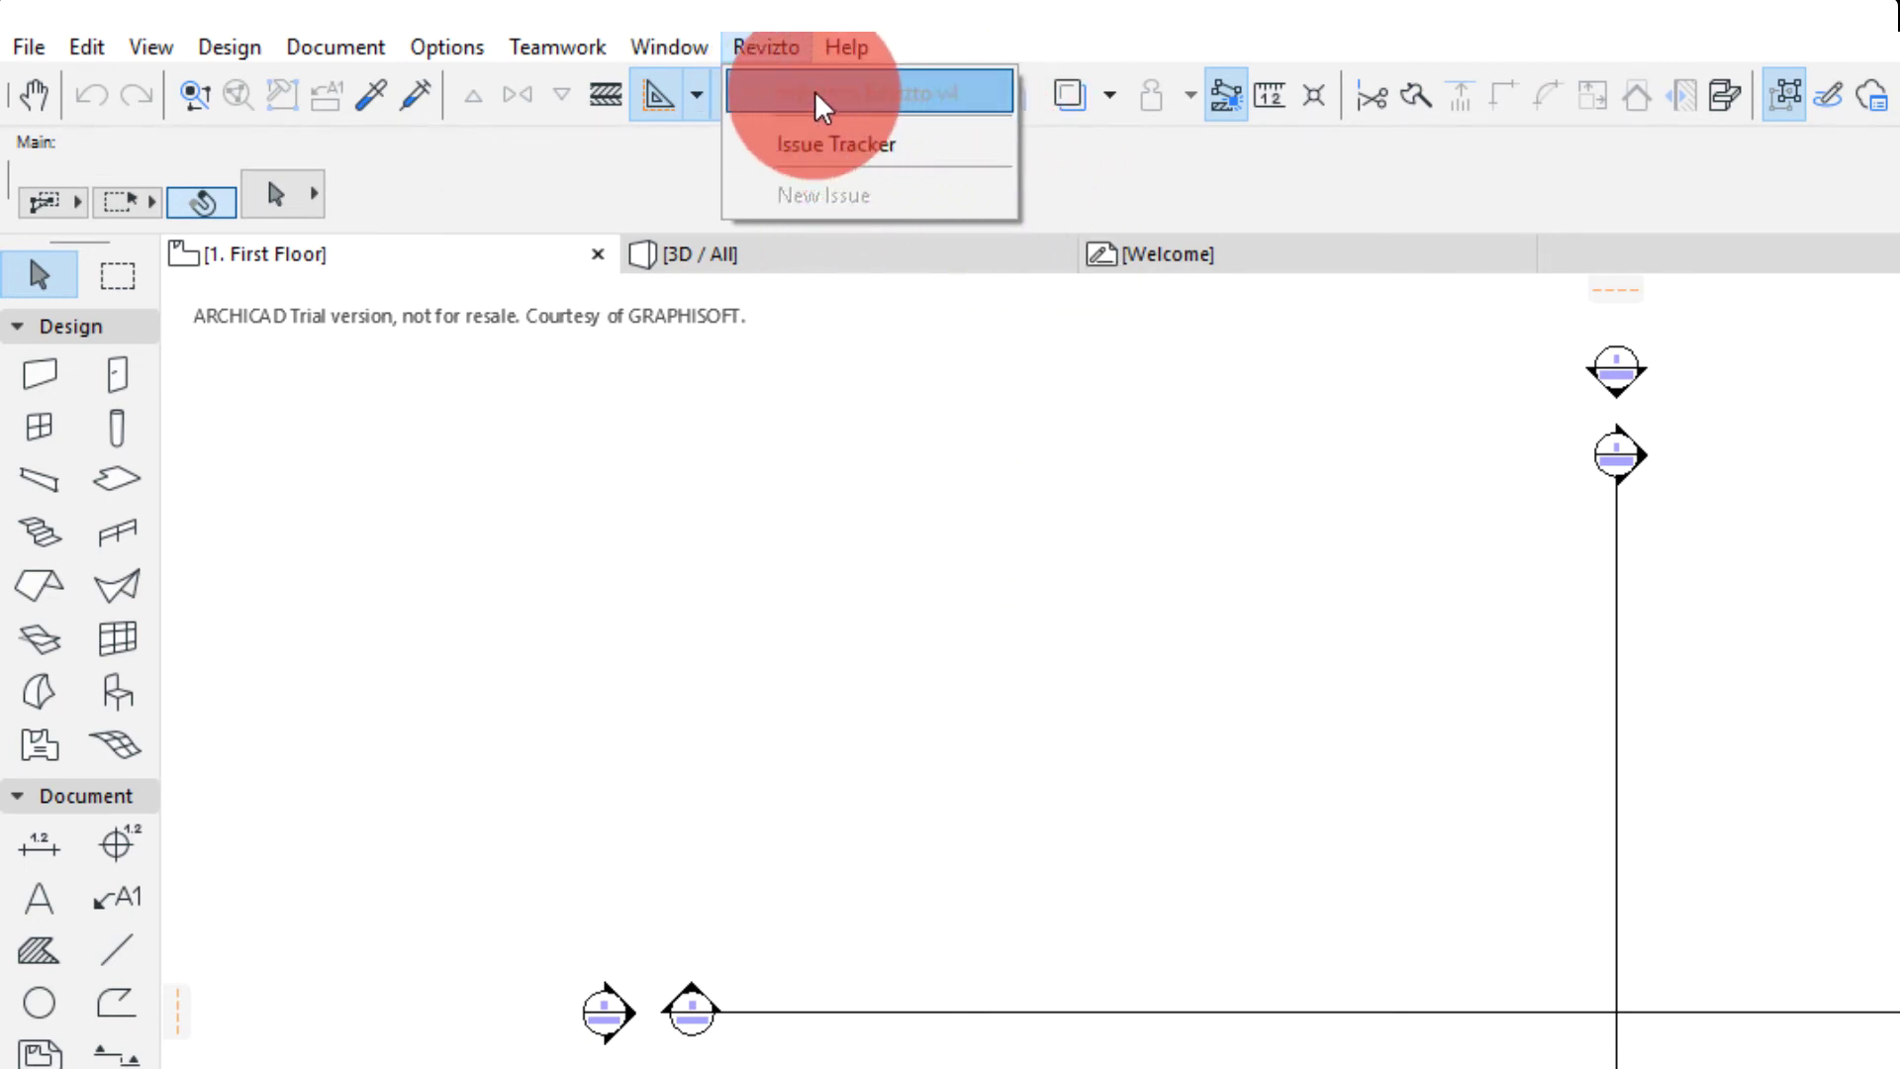
- Switch to the 3D / All view and launch Export to Revizto v4
{"action": "left_click", "coordinate": [853, 442]}
{"action": "left_click", "coordinate": [725, 253]}
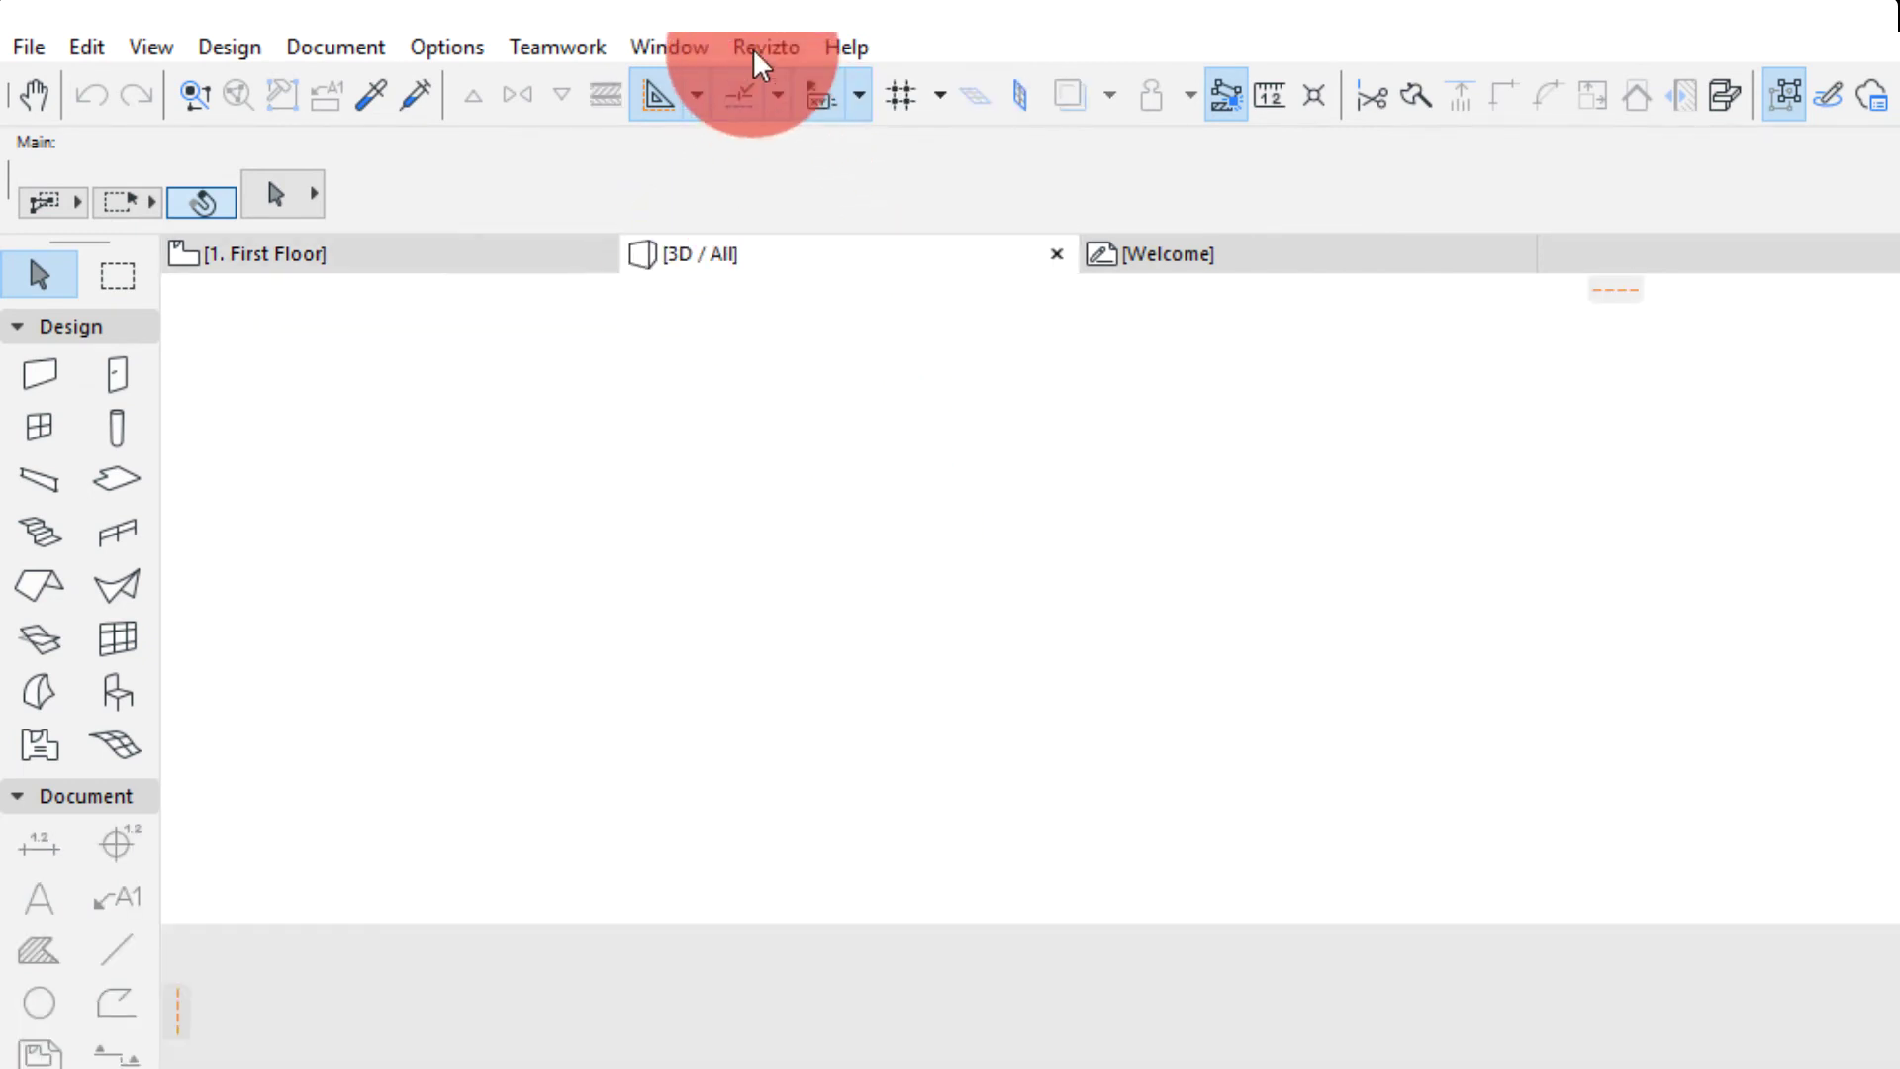
{"action": "left_click", "coordinate": [762, 48]}
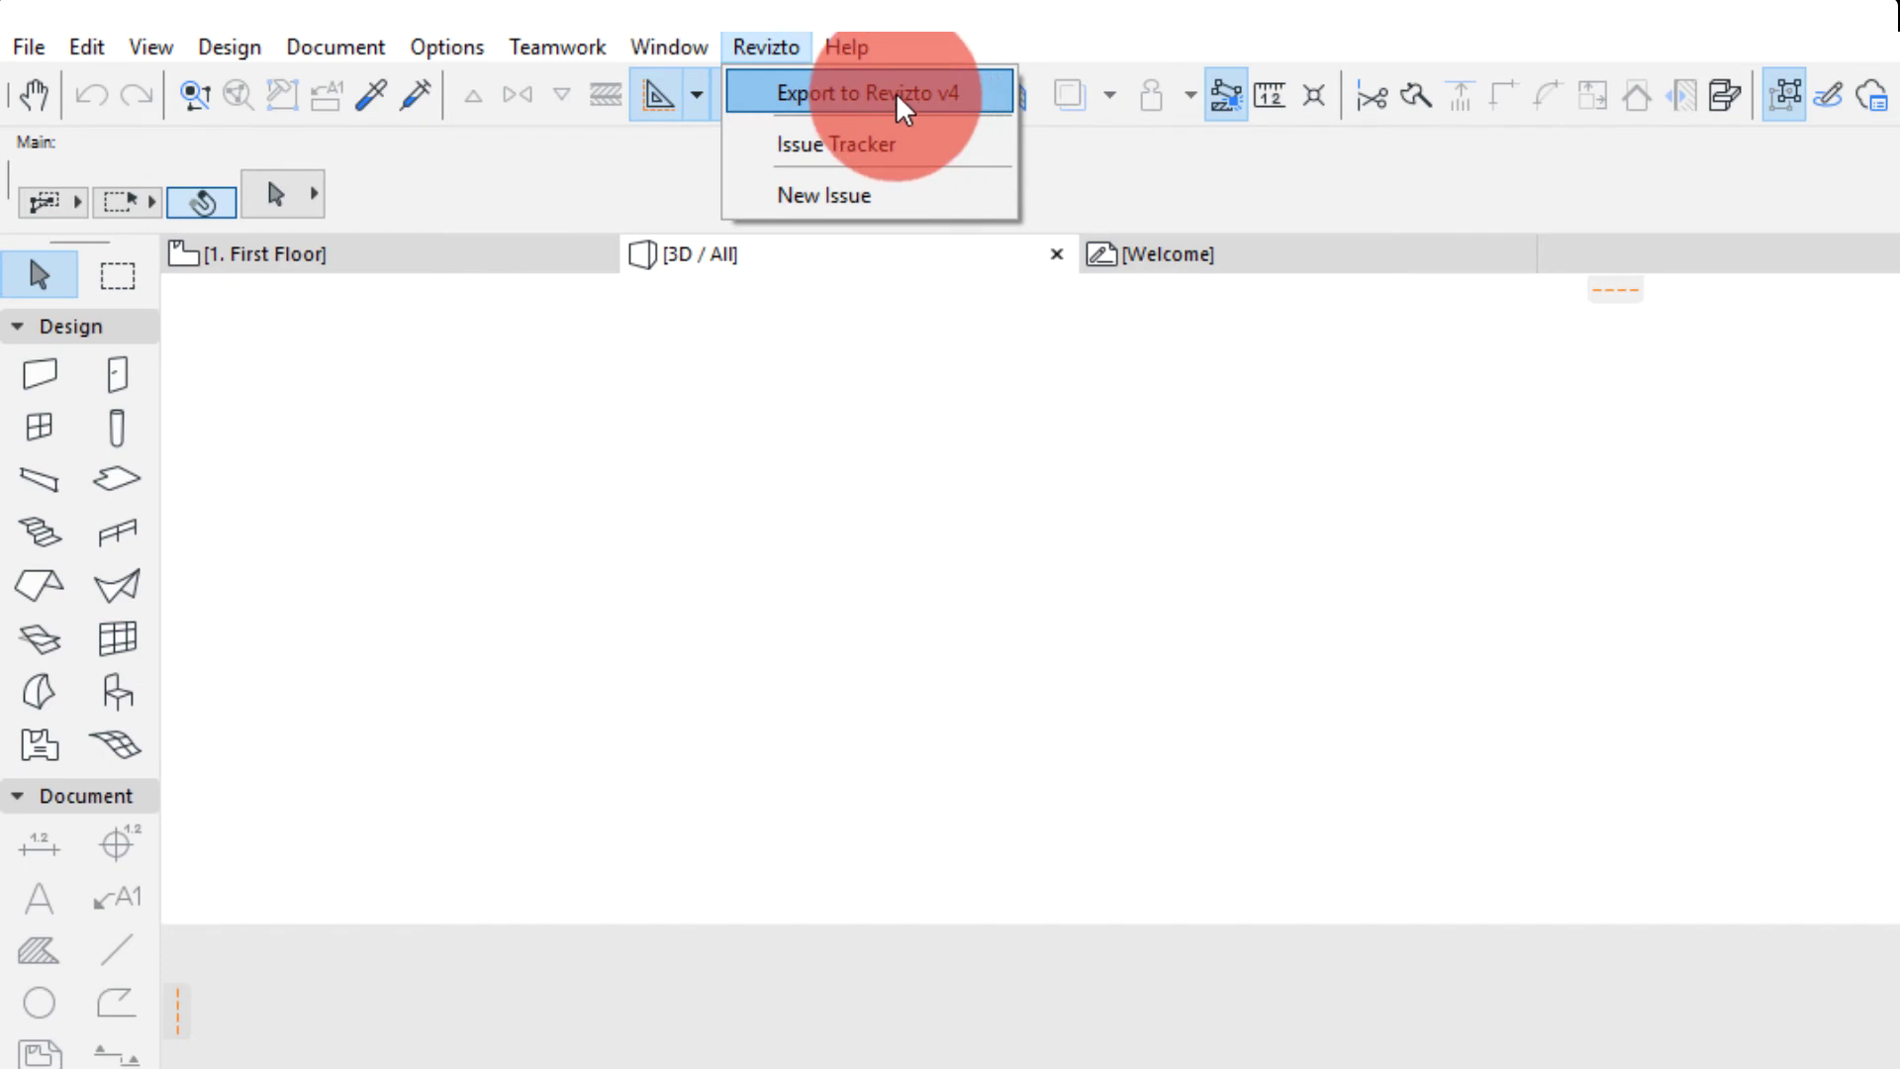
{"action": "left_click", "coordinate": [966, 93]}
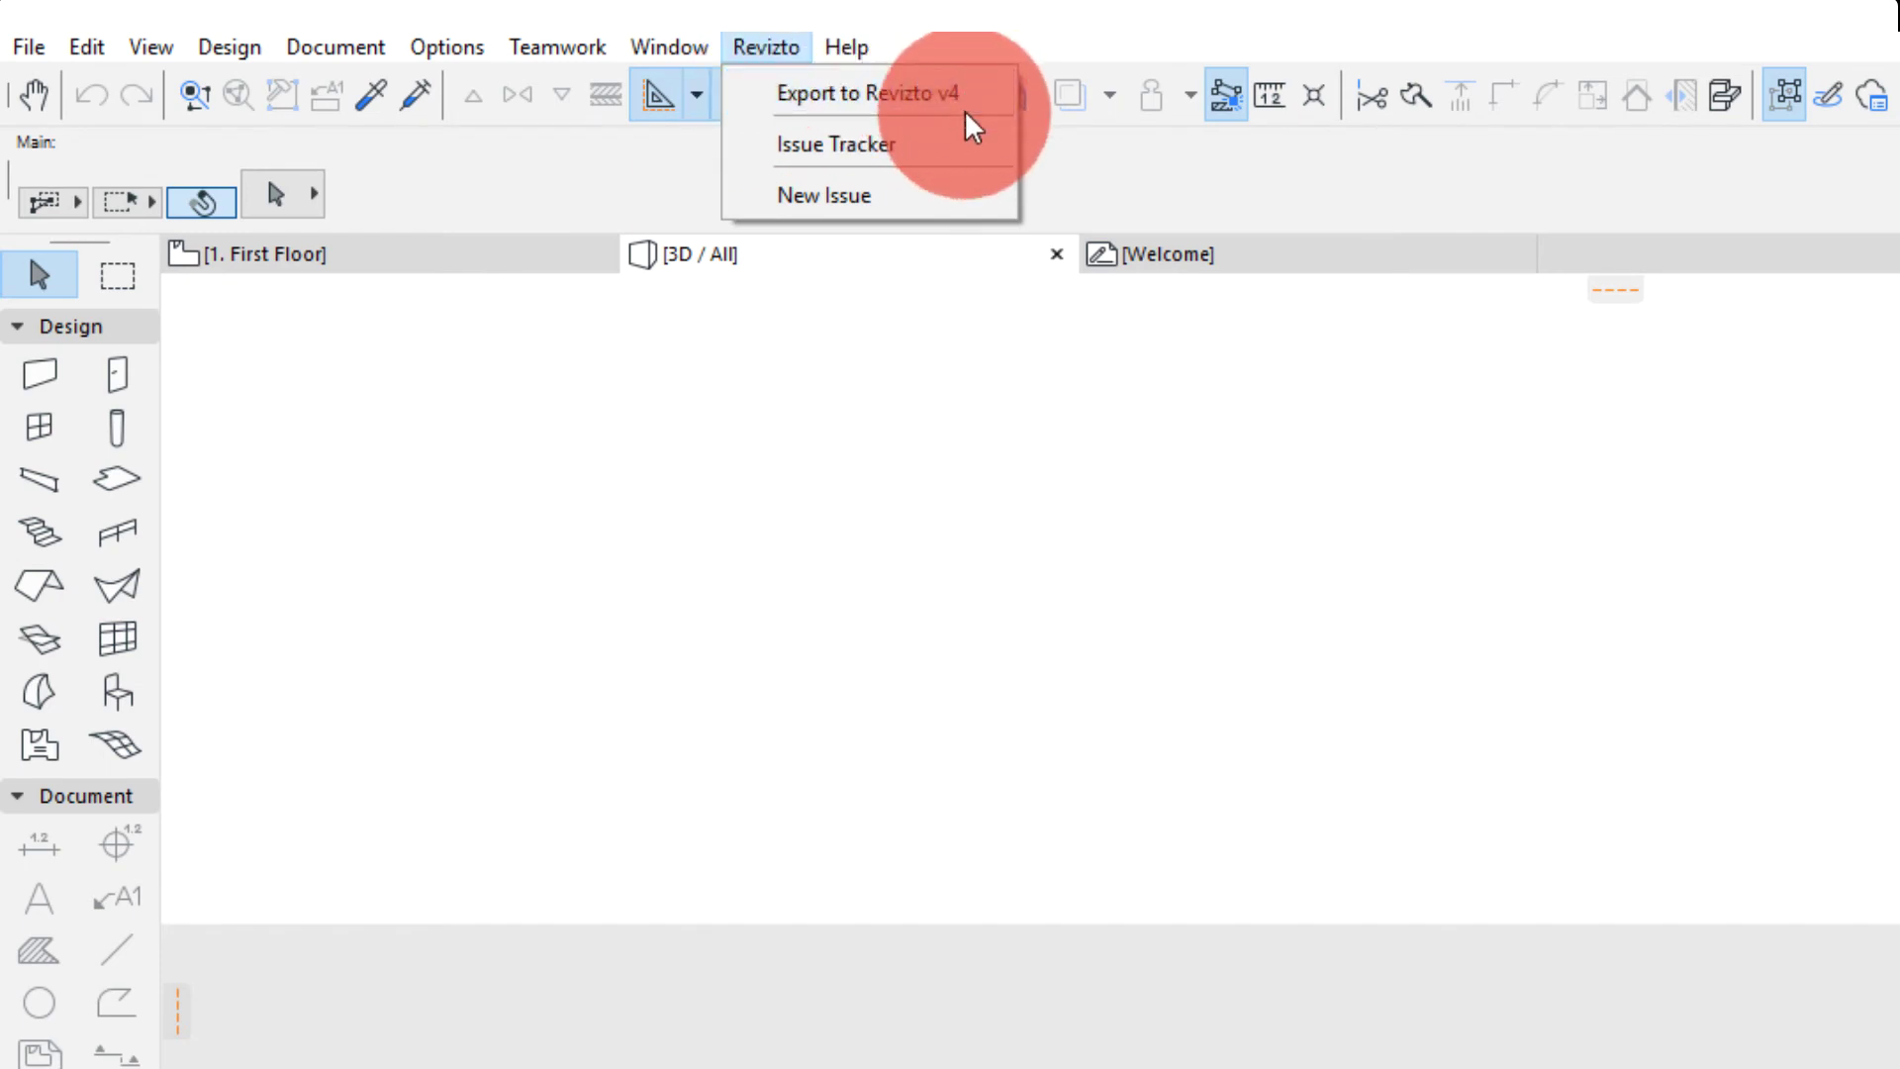
{"action": "left_click", "coordinate": [891, 92]}
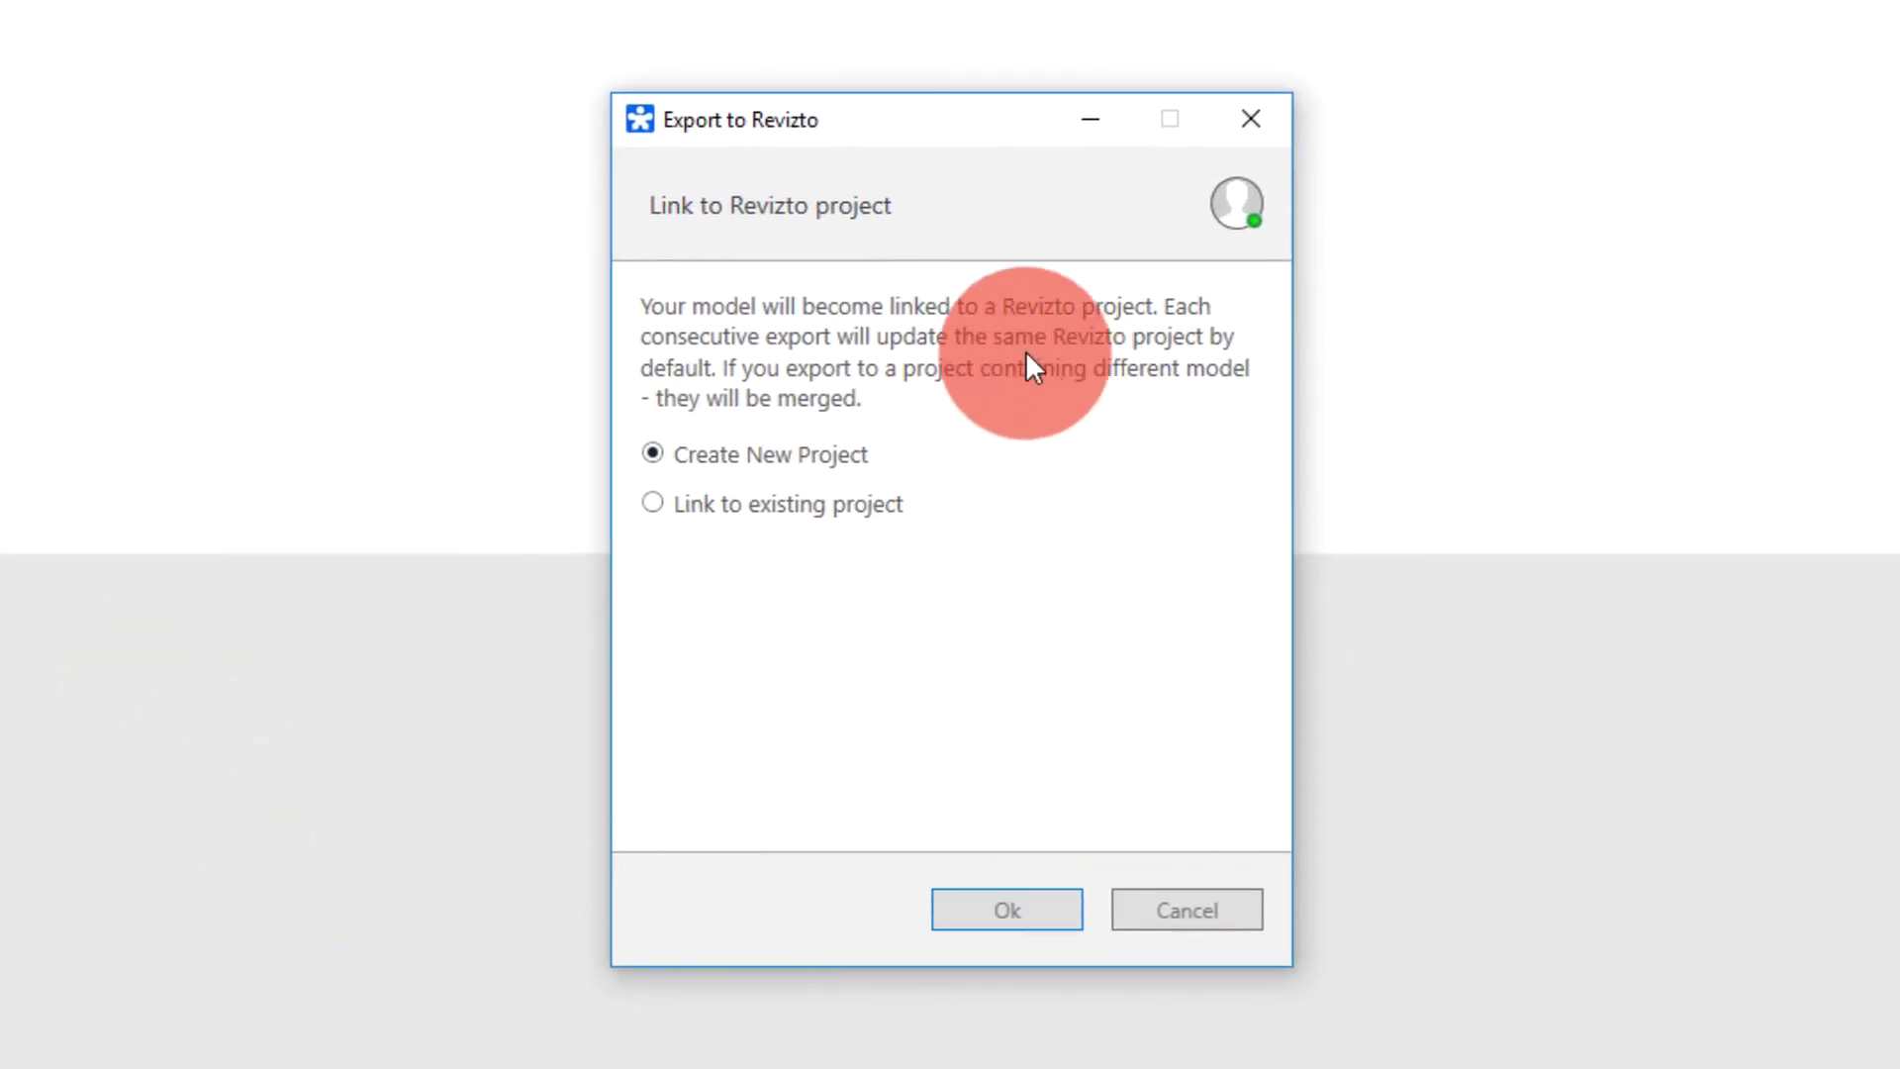
- Create a new Revizto project, renaming it from Untitled to 'ArchiCAD Test'
{"action": "left_click", "coordinate": [1023, 908]}
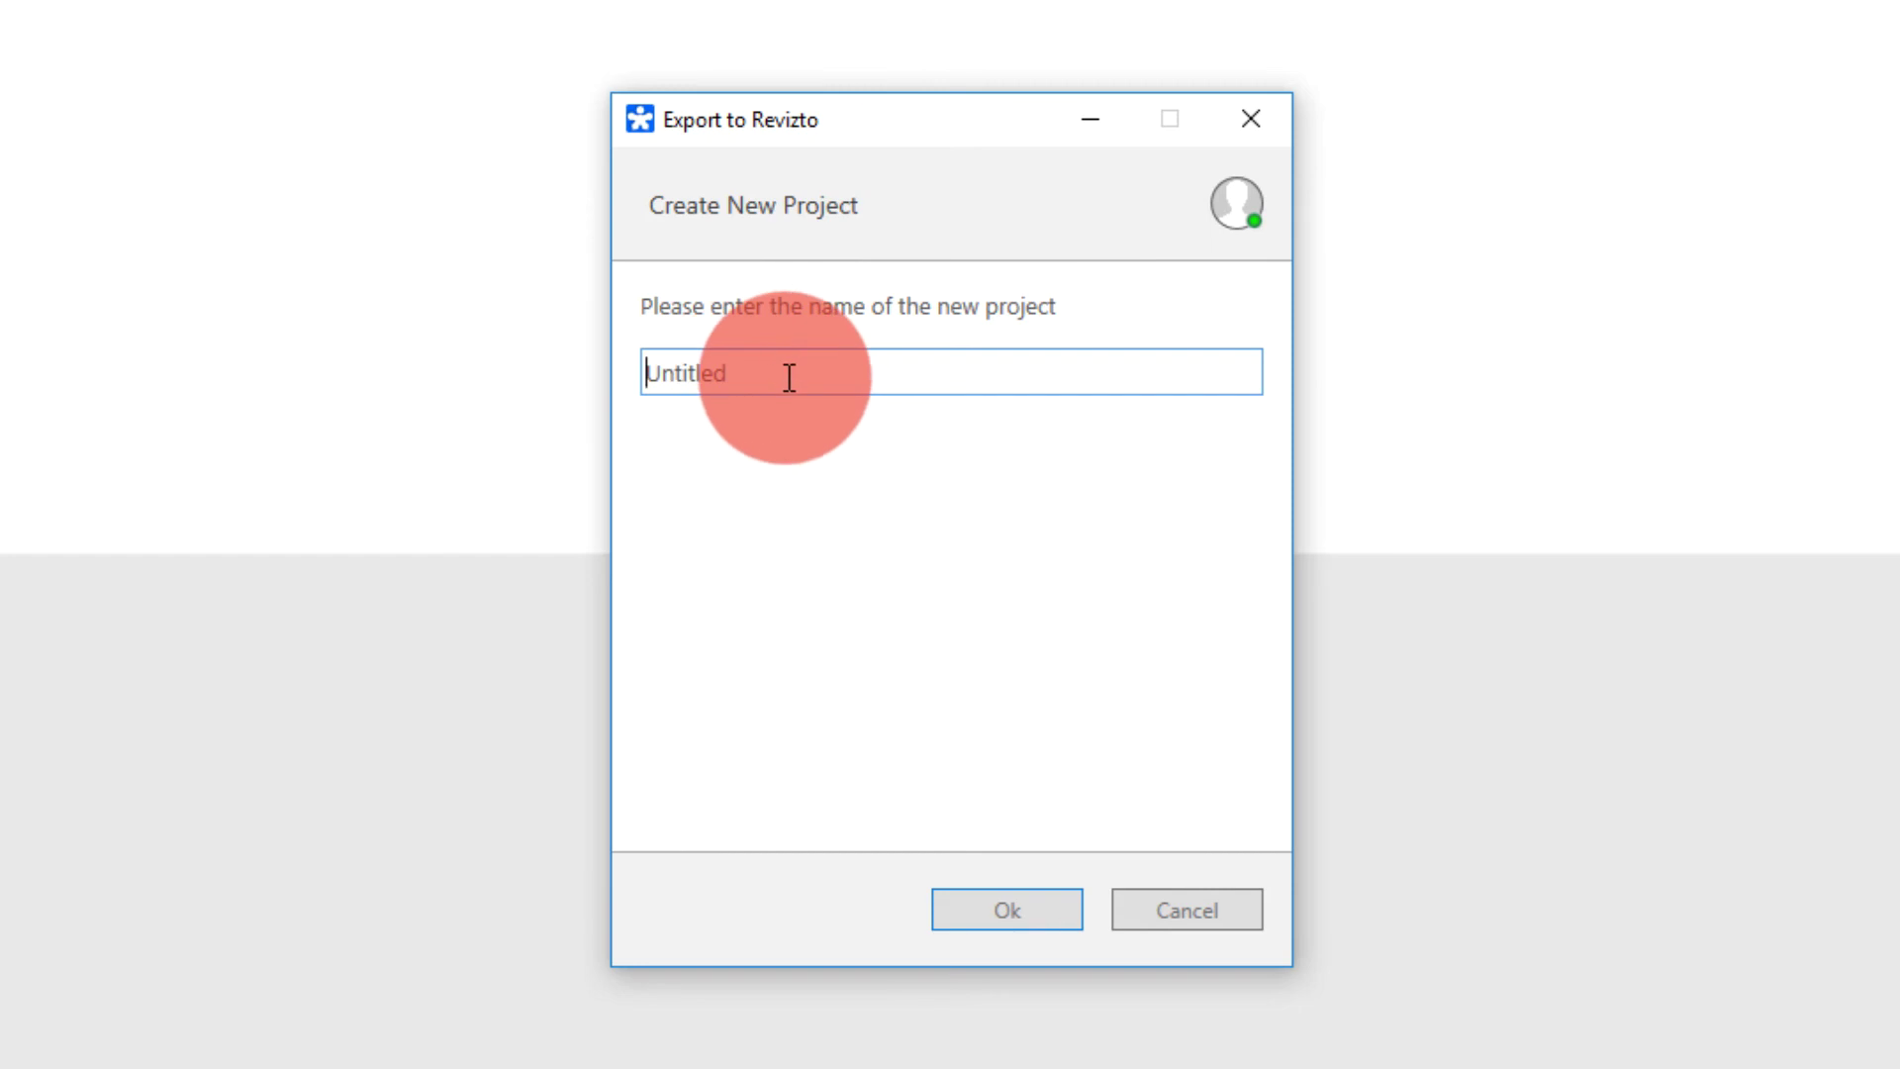
{"action": "left_click_drag", "start_coordinate": [788, 374], "coordinate": [543, 373]}
{"action": "type", "text": "ArchiCAD Test"}
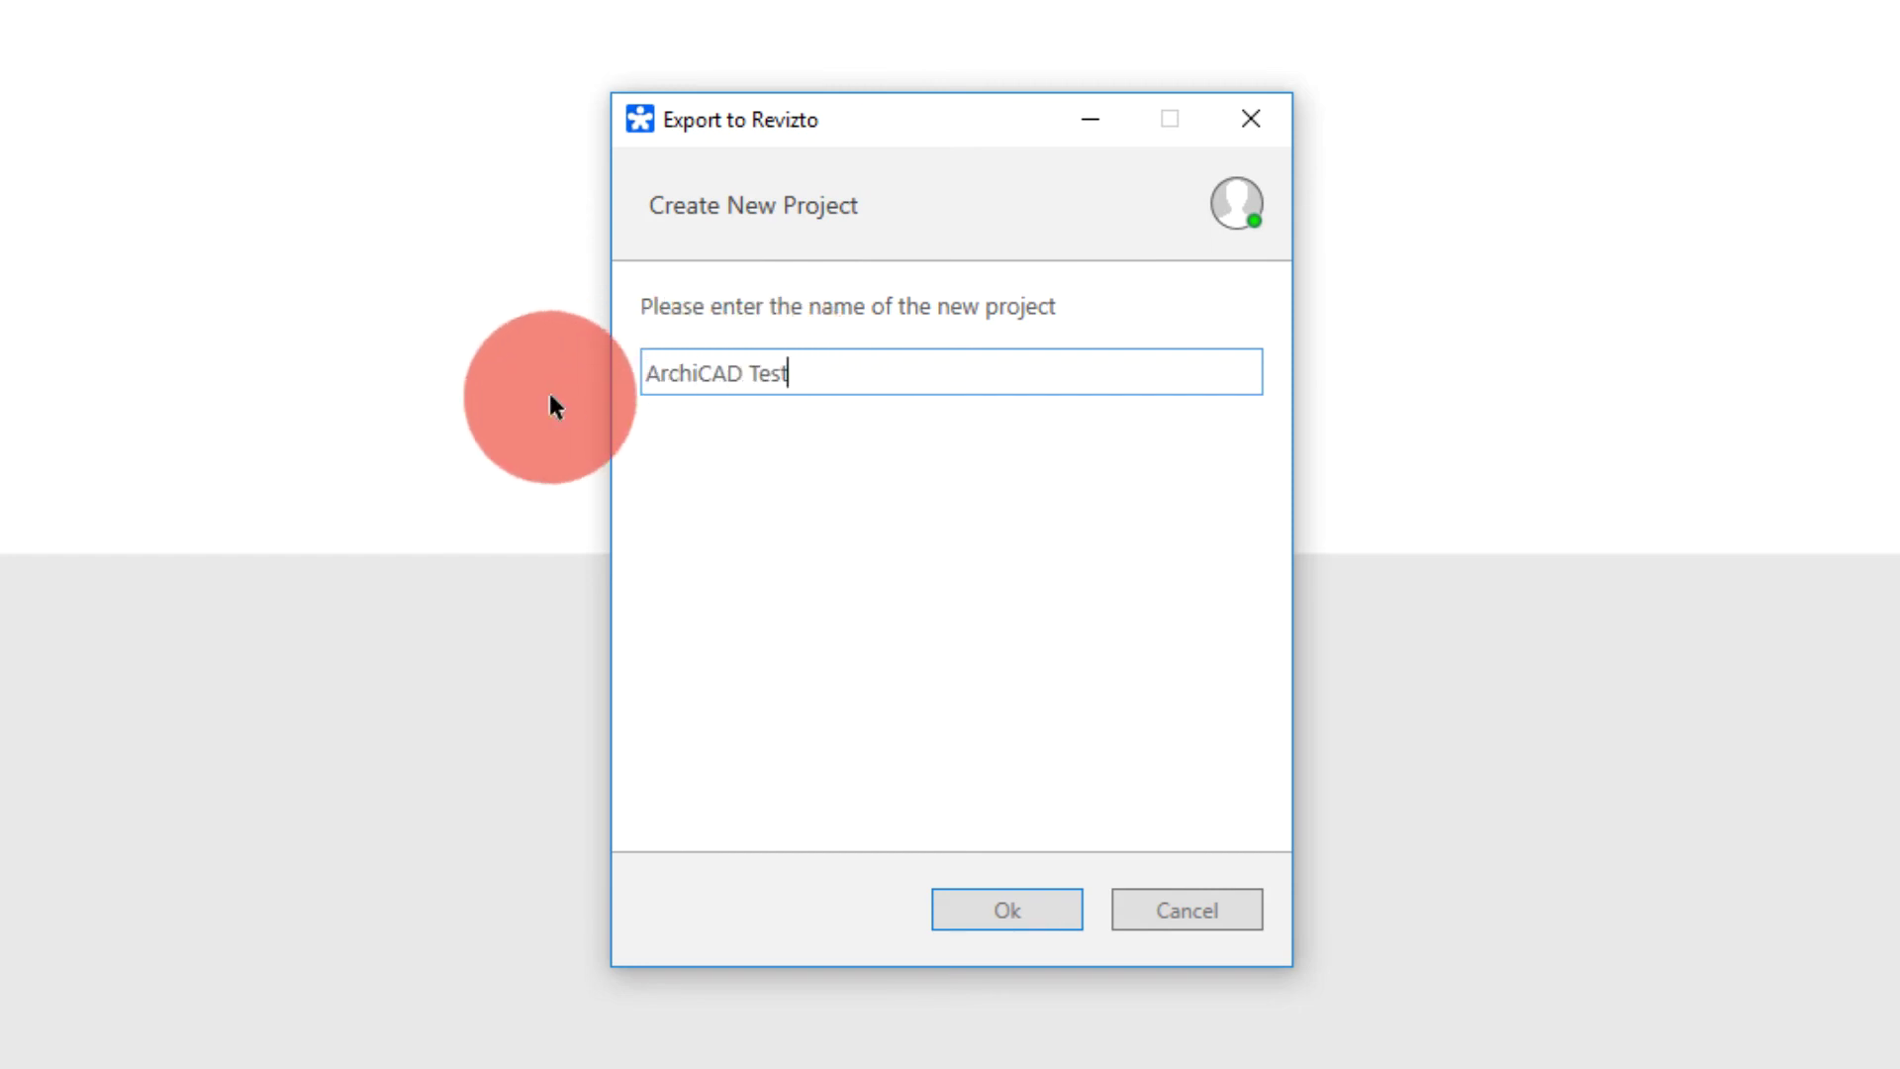
{"action": "left_click", "coordinate": [1026, 902]}
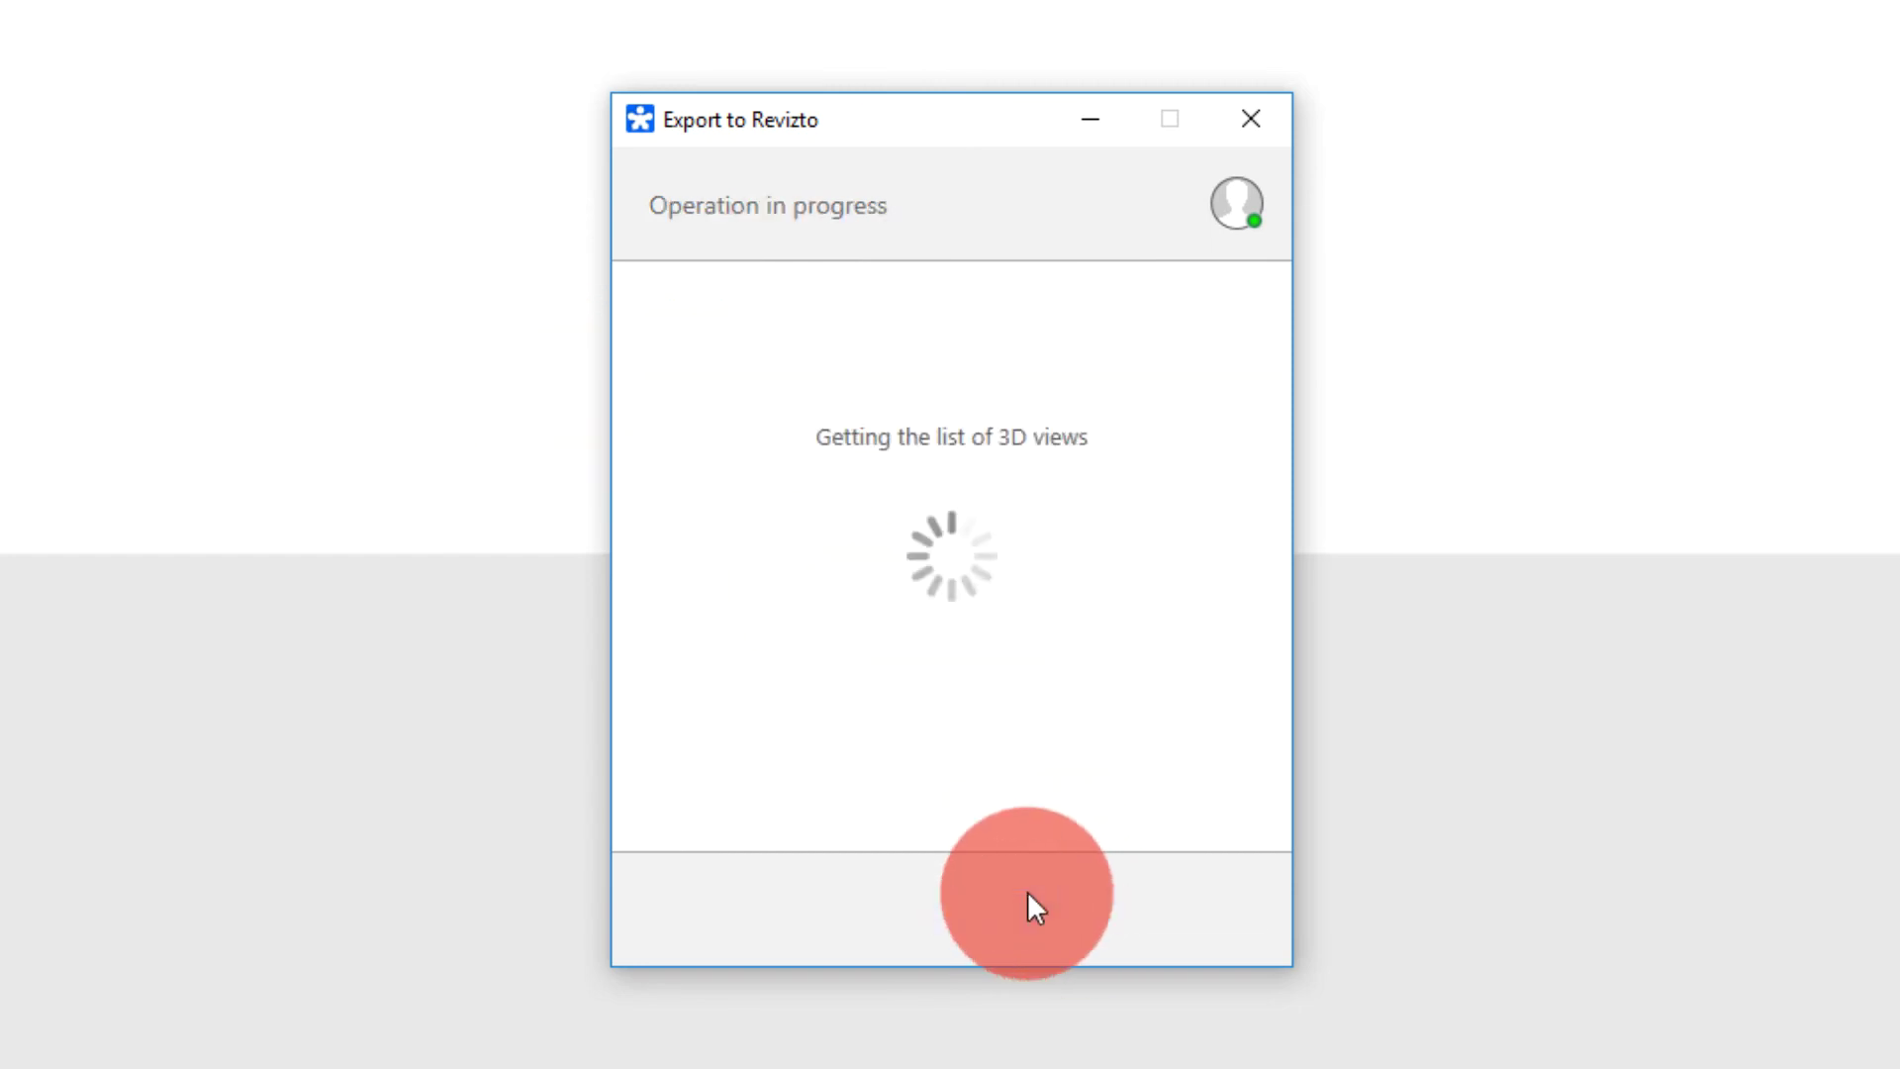